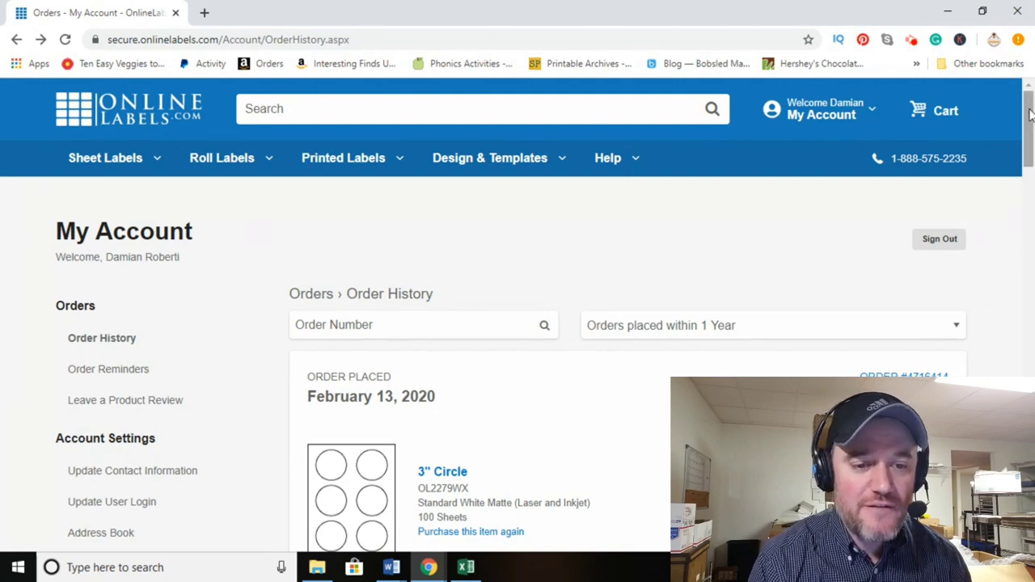
Review the recent label orders in the order history and launch Maestro Label Designer from the account page.
drag(1030, 118, 1030, 122)
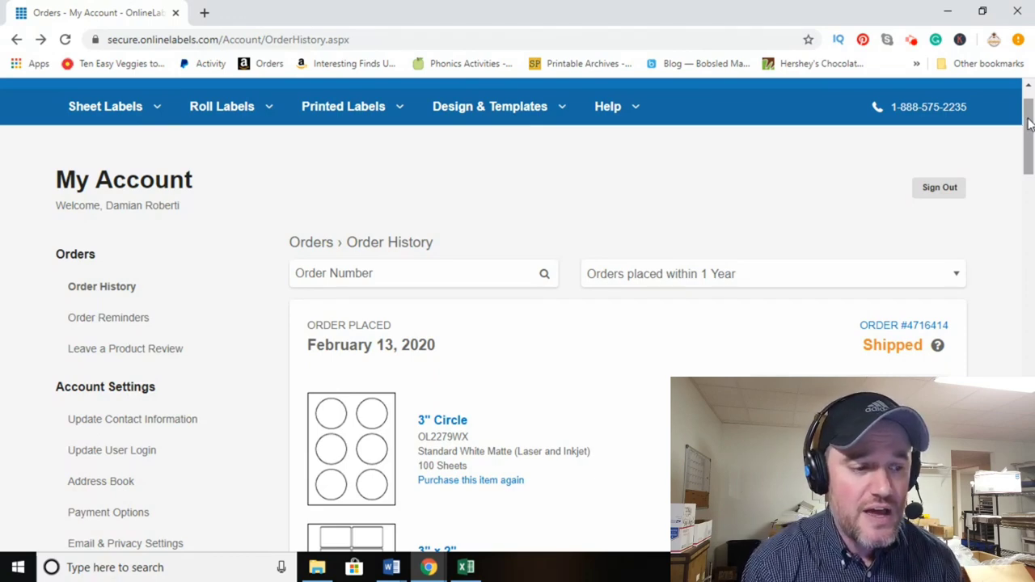
scroll(1029, 140, down, 1)
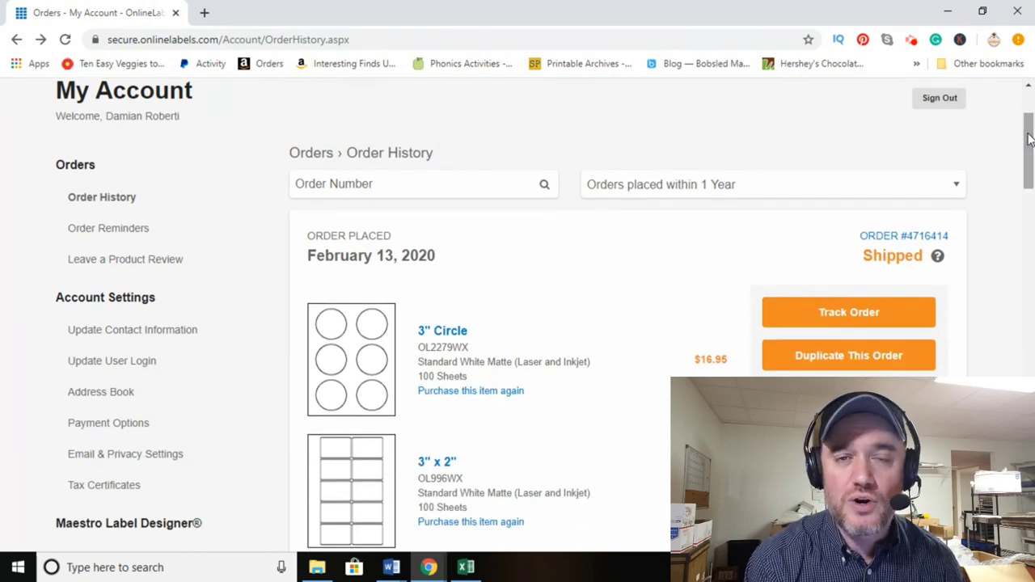
scroll(1029, 139, down, 2)
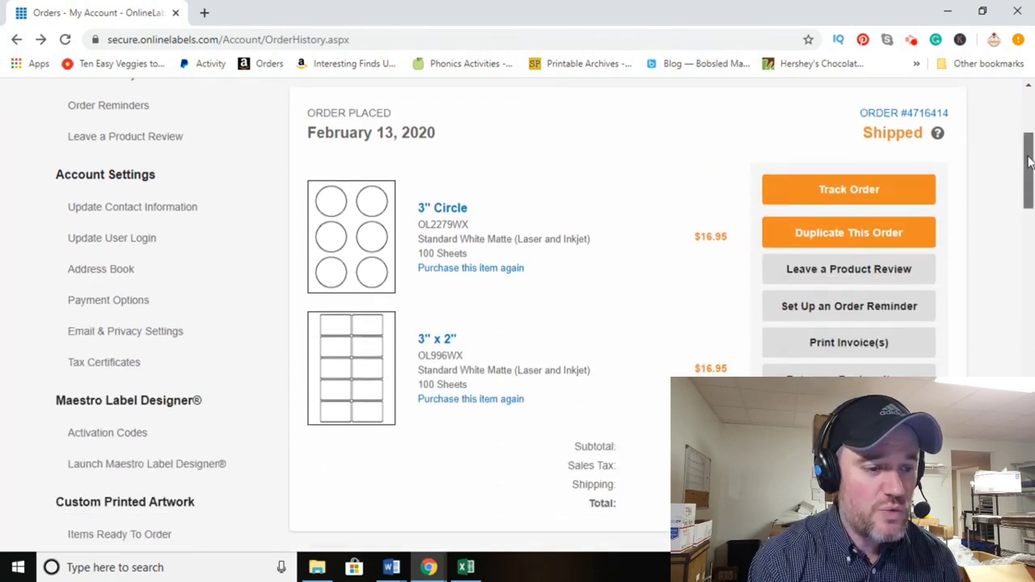
scroll(1028, 139, up, 3)
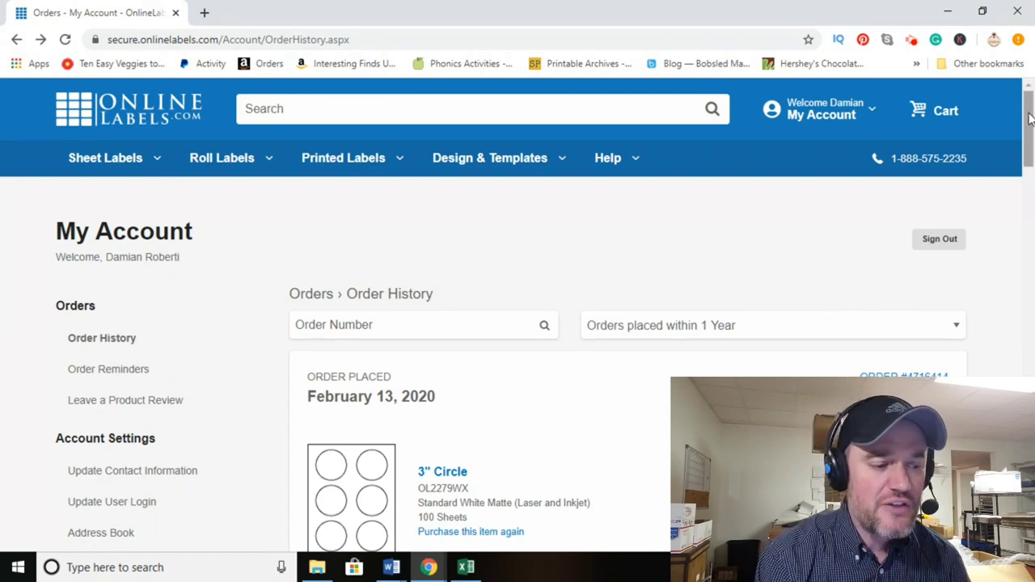
mouse_move(1029, 118)
mouse_down()
mouse_move(1030, 200)
mouse_move(1030, 133)
mouse_up()
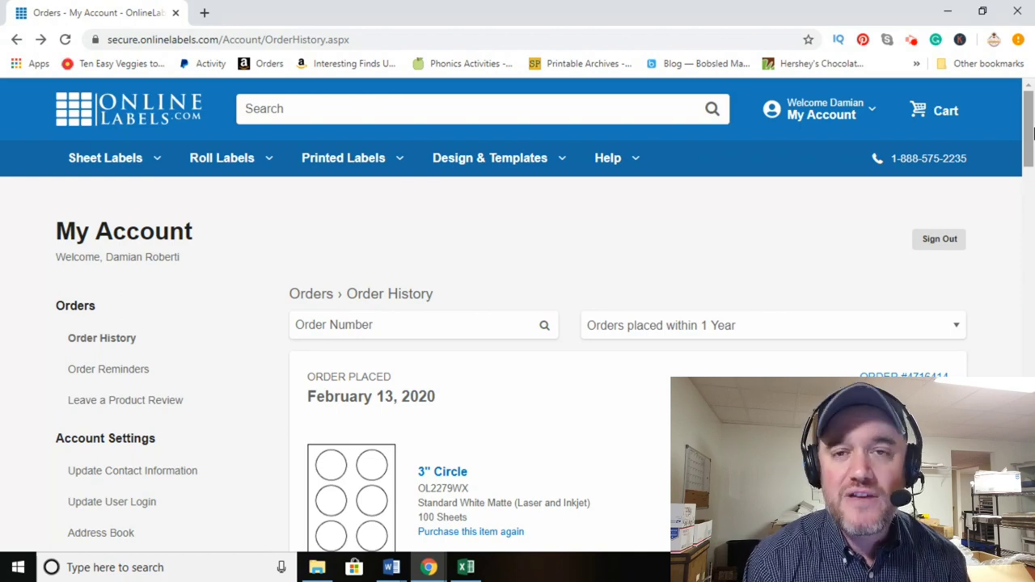
drag(1031, 115, 1012, 178)
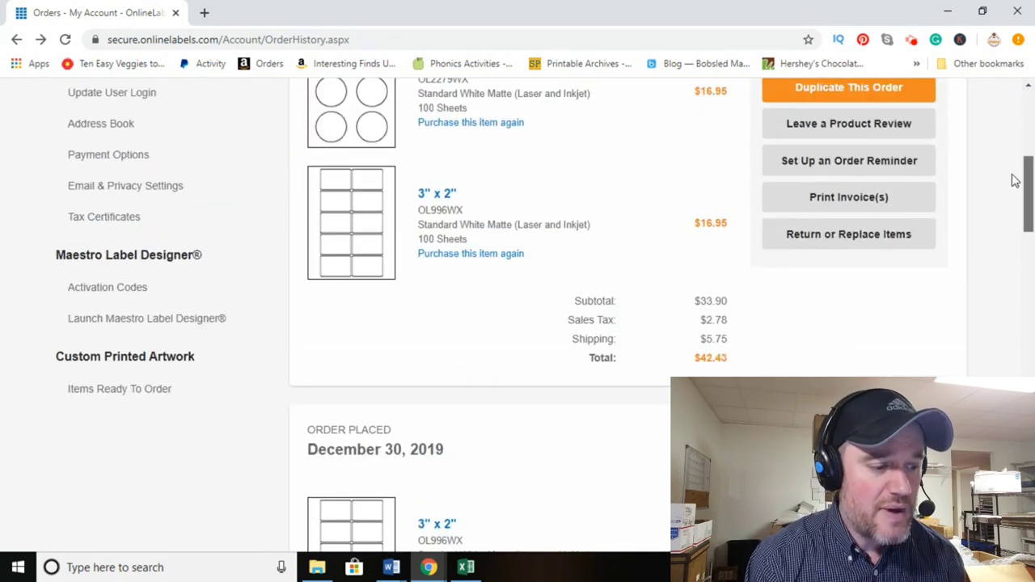
click(184, 319)
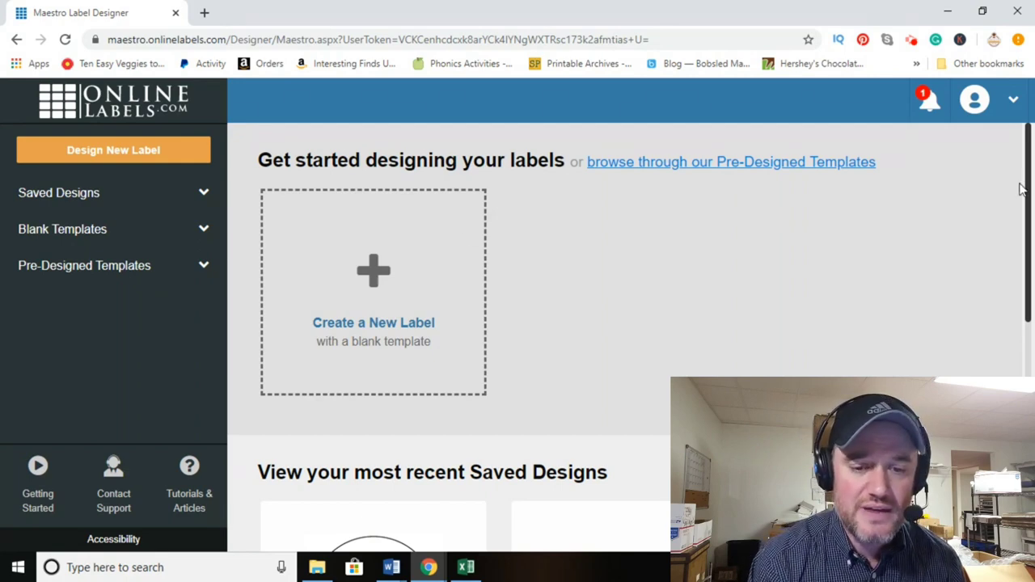
Browse the pre-designed label templates across all categories.
mouse_move(1030, 173)
mouse_down()
mouse_move(1029, 202)
mouse_move(1032, 162)
mouse_up()
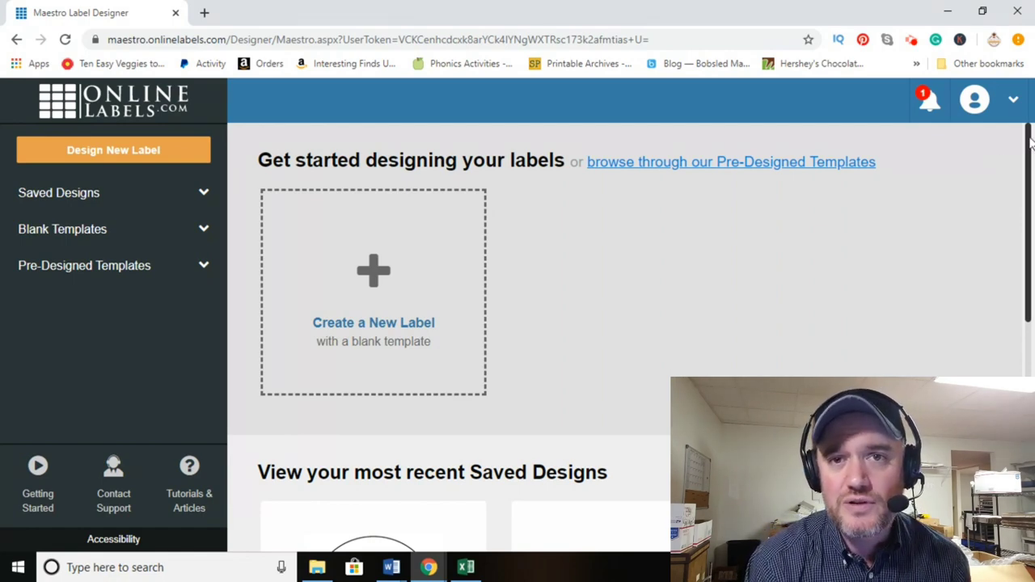
mouse_move(1030, 142)
mouse_down()
mouse_move(1030, 154)
mouse_move(1030, 138)
mouse_up()
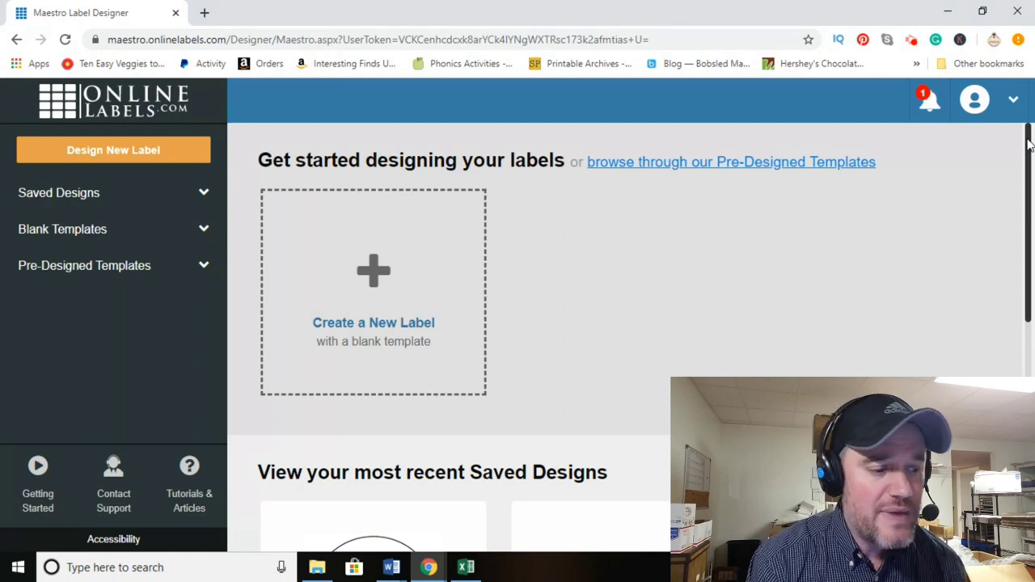
scroll(1028, 144, down, 1)
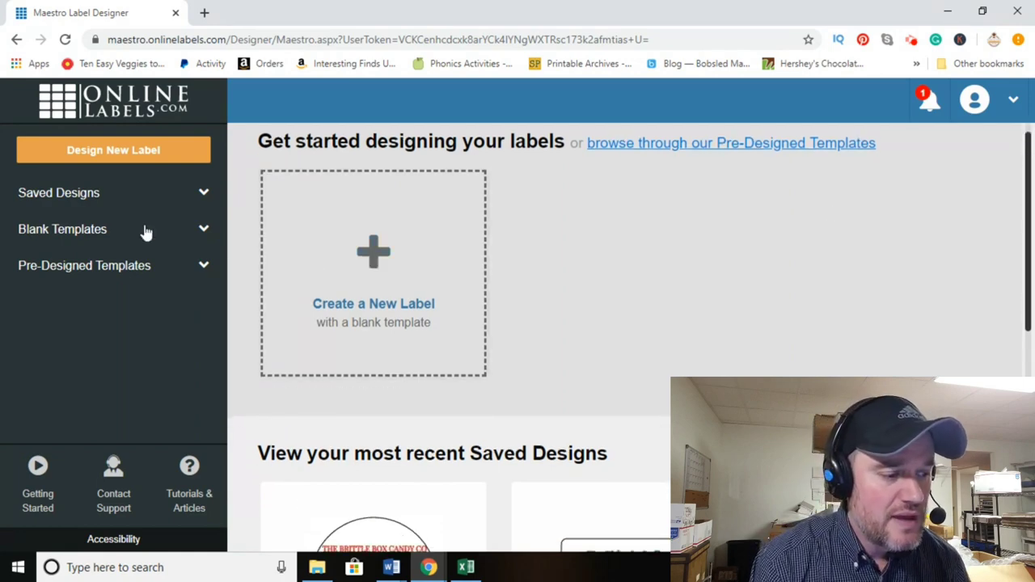
click(134, 267)
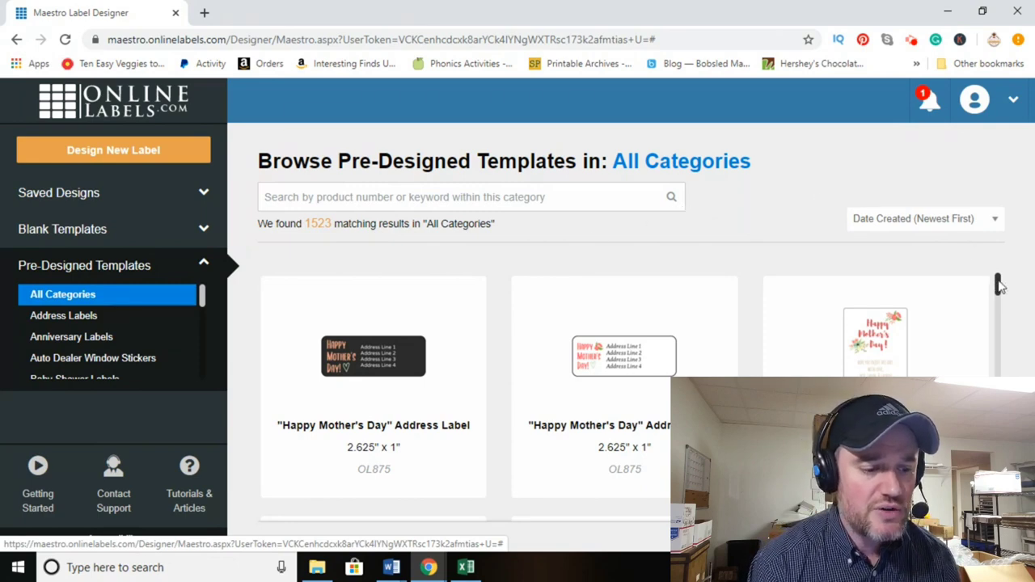
drag(1001, 290, 1000, 284)
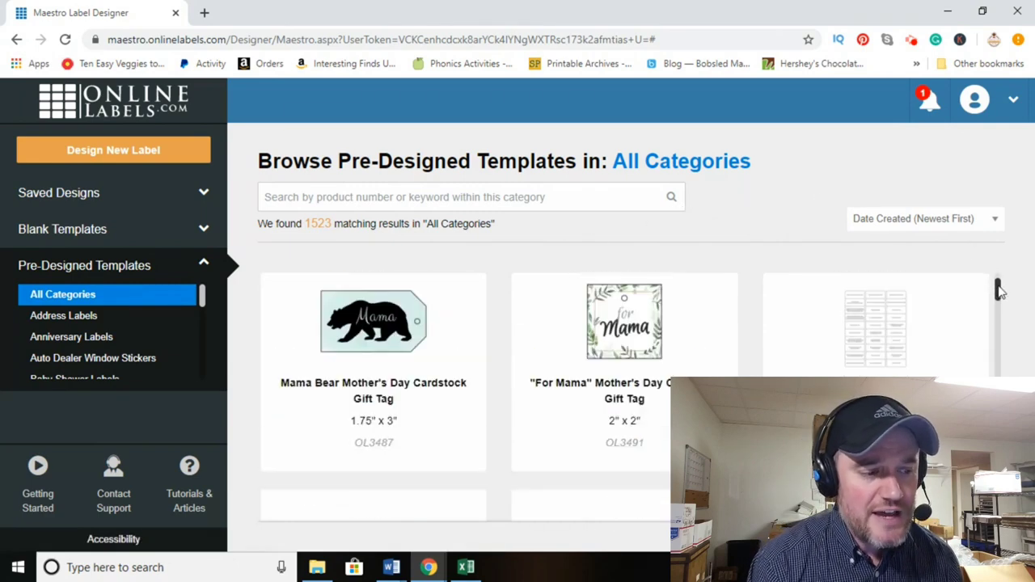
Check the template choices for a new label and view the blank templates in all categories.
click(131, 154)
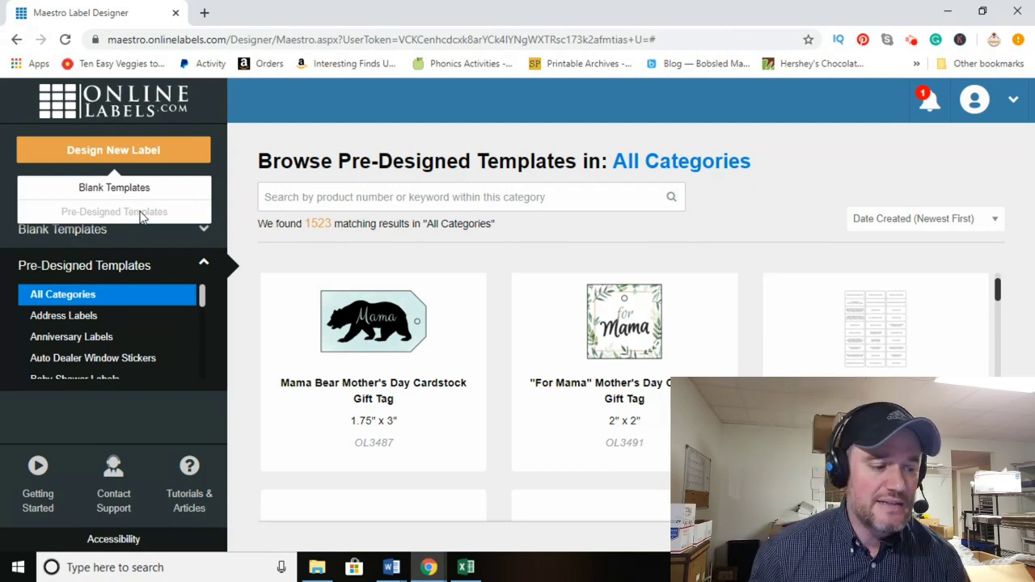
click(157, 151)
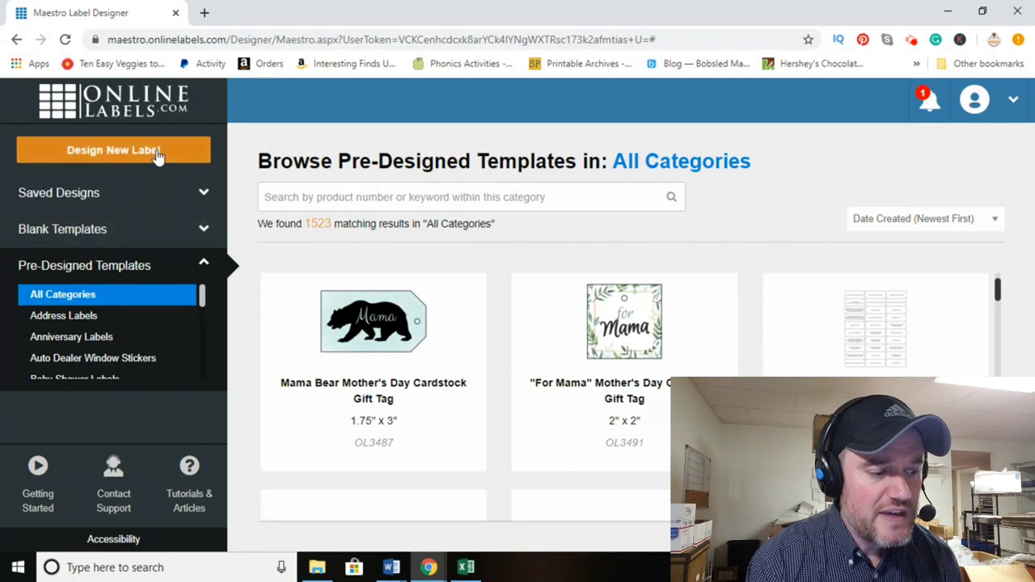
click(91, 241)
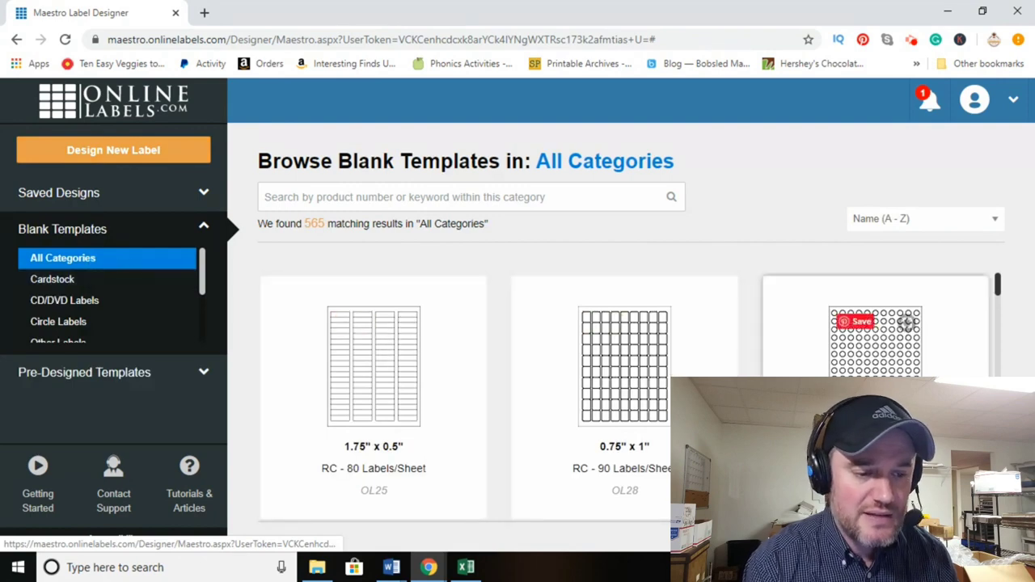
click(434, 193)
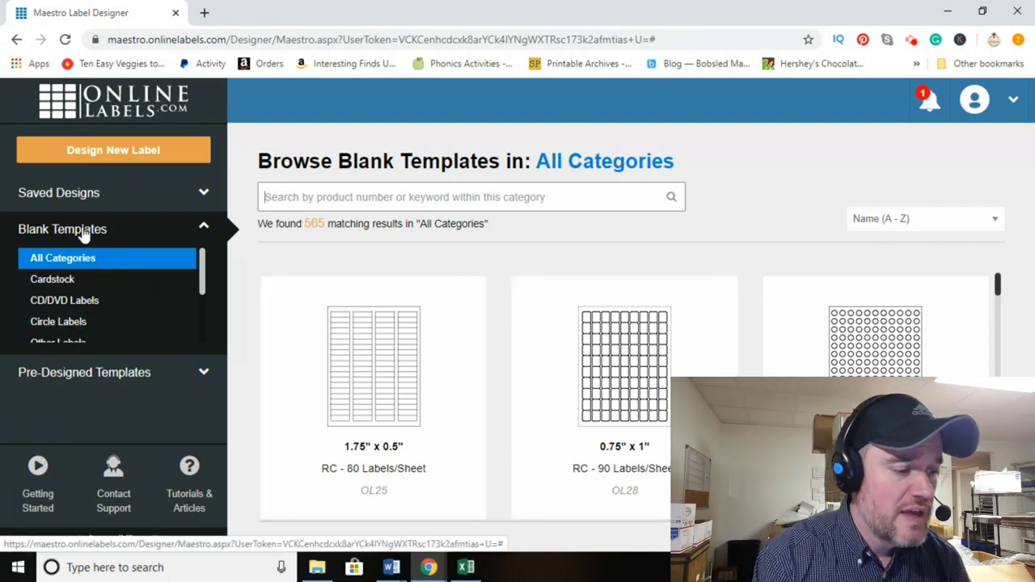
Return to the pre-designed templates and show the BBQ Sauce Labels category.
click(106, 376)
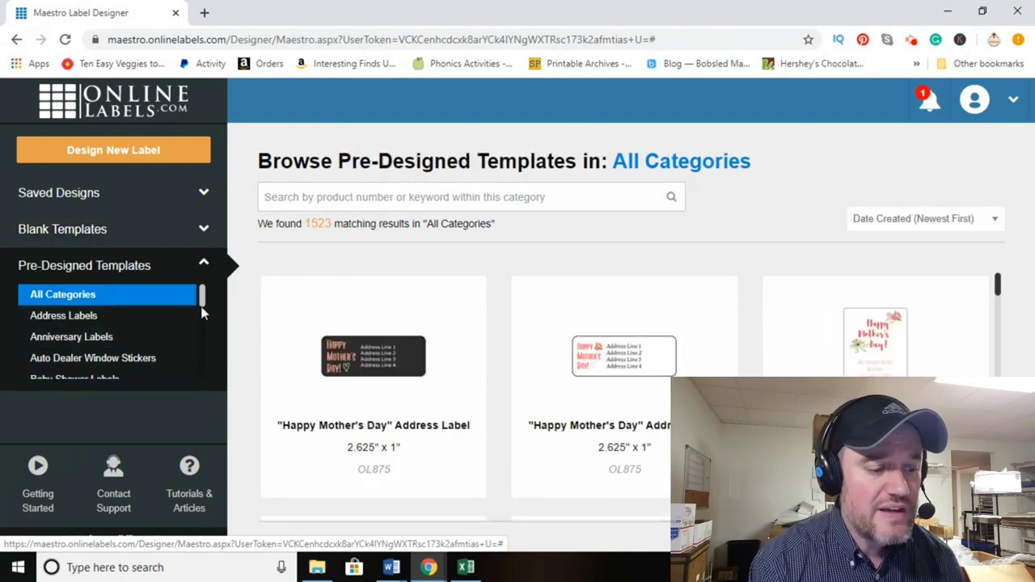
scroll(202, 309, down, 2)
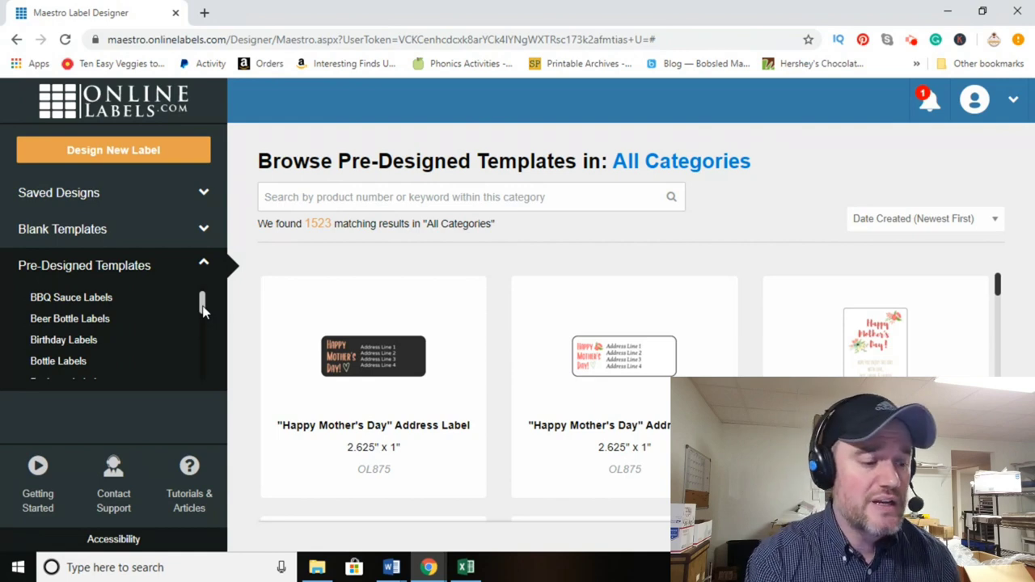
scroll(204, 310, up, 1)
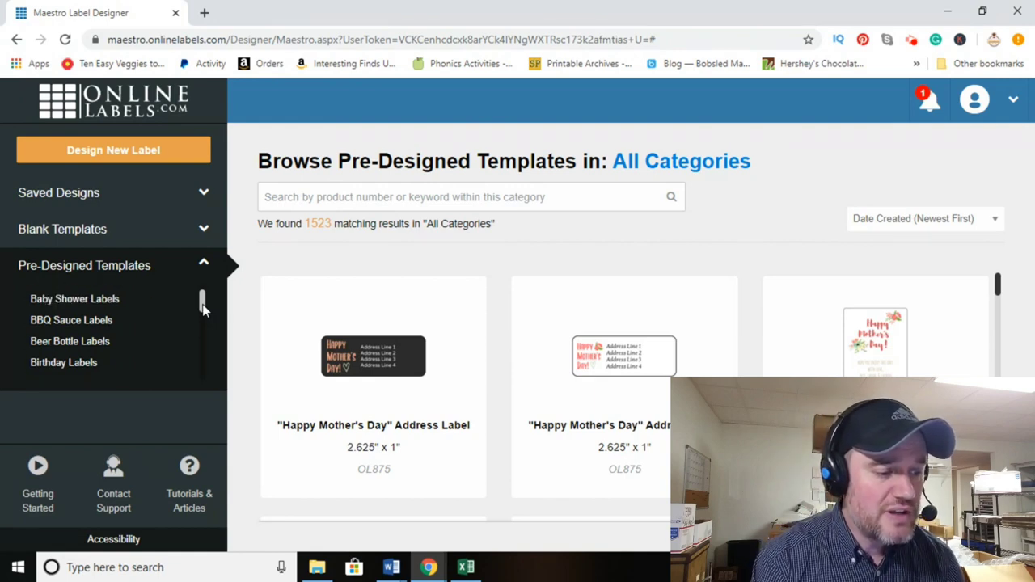
drag(203, 305, 204, 315)
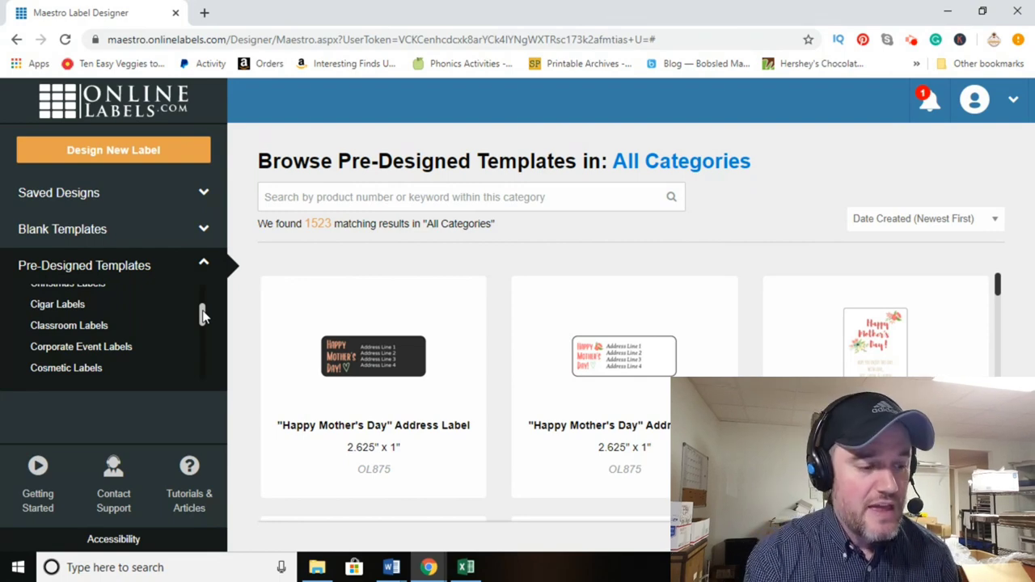
drag(202, 316, 203, 304)
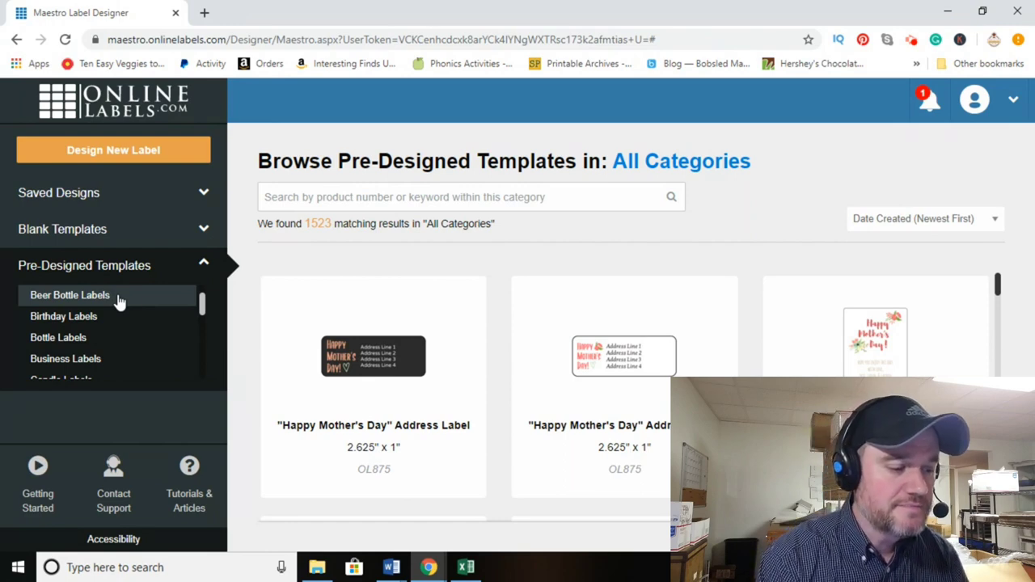
drag(201, 310, 202, 303)
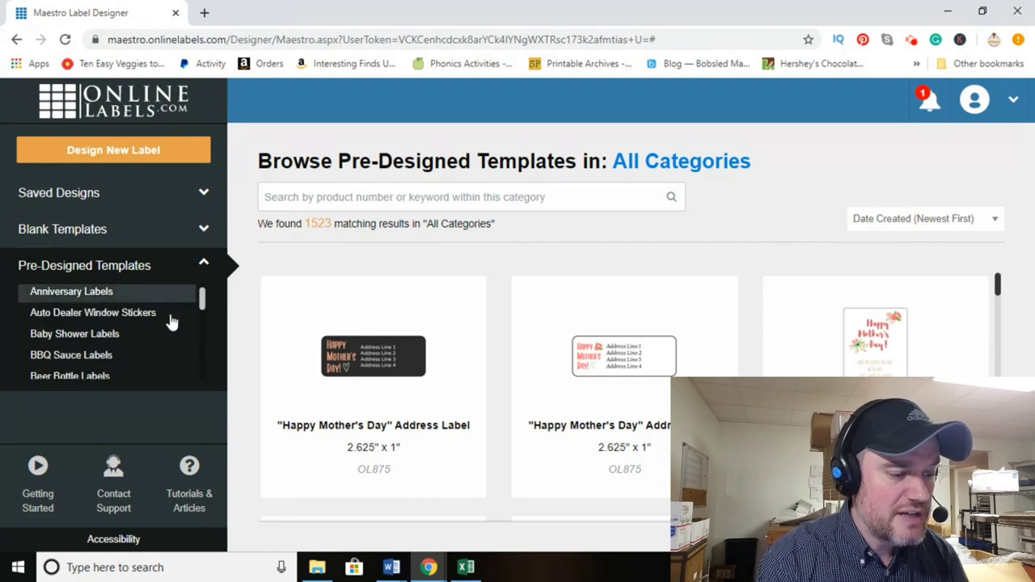
click(115, 356)
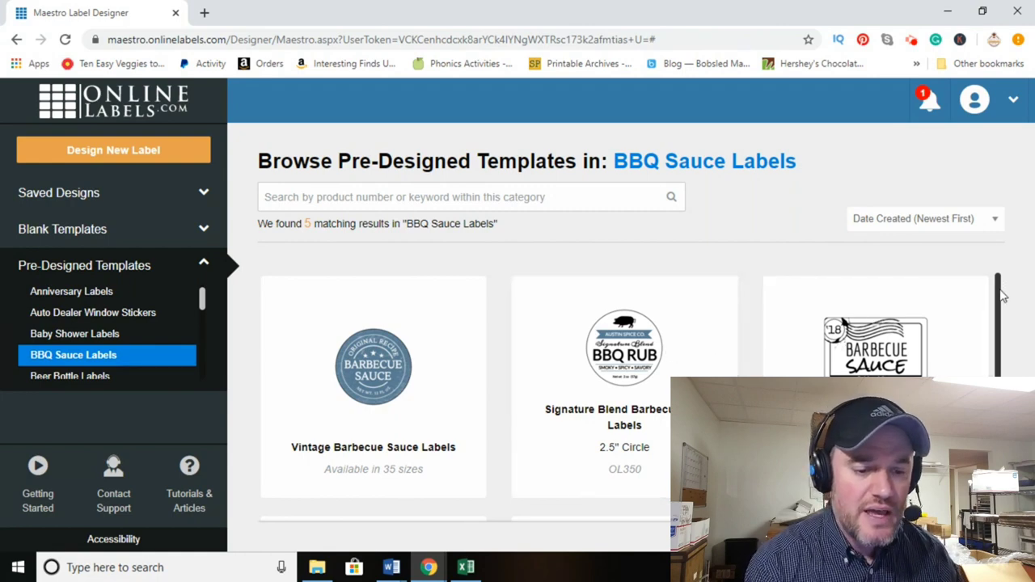
Look through the BBQ sauce templates and open Signature Blend Barbecue Rub Labels, the 2.5" circle, in the designer.
drag(1002, 293, 999, 392)
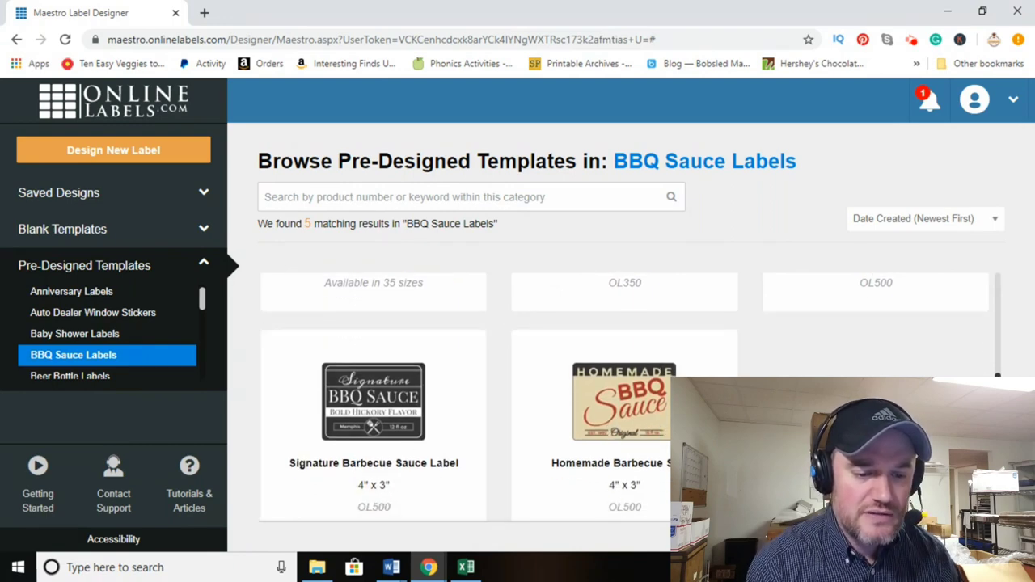
scroll(668, 346, up, 2)
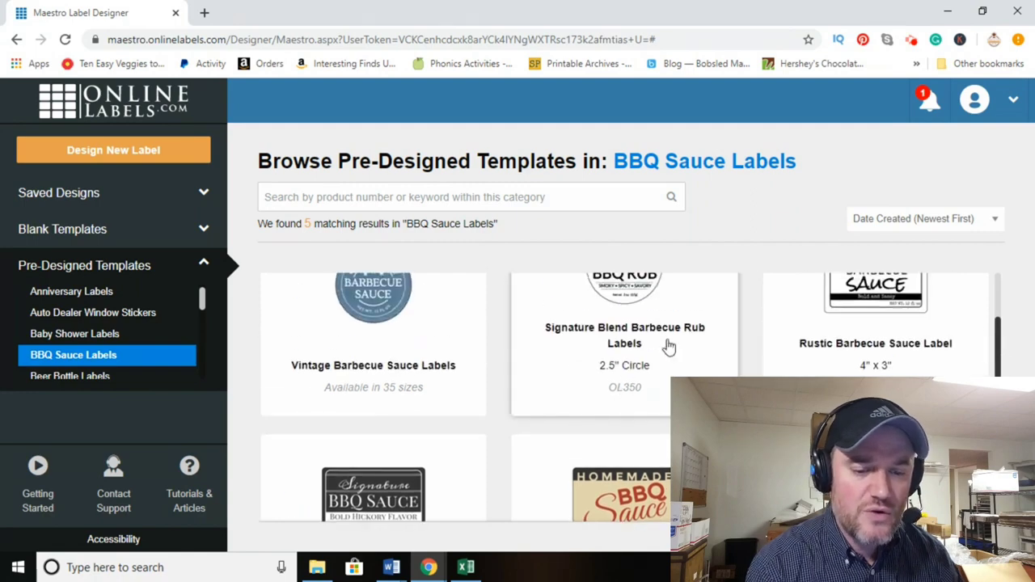
drag(1001, 363, 1000, 319)
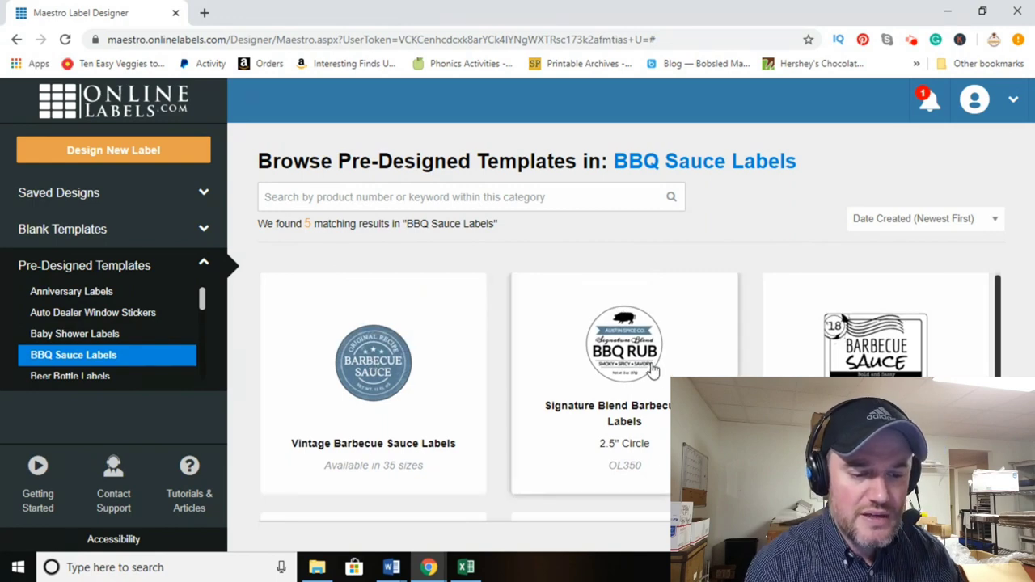
click(652, 368)
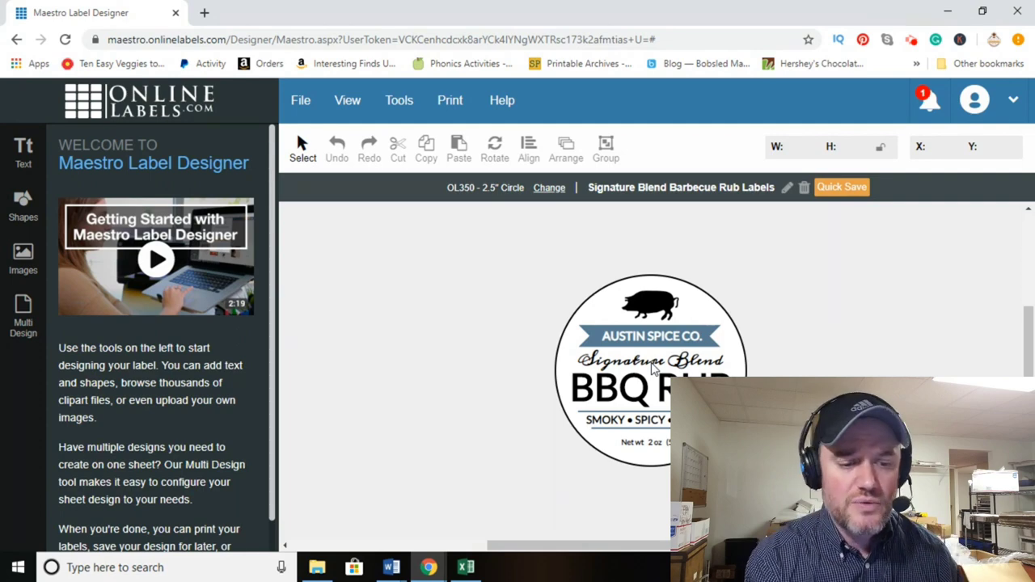
Shrink the pig image above the banner to about 0.66 wide by 0.34 high, positioned at about X 0.90, Y 0.16.
click(691, 347)
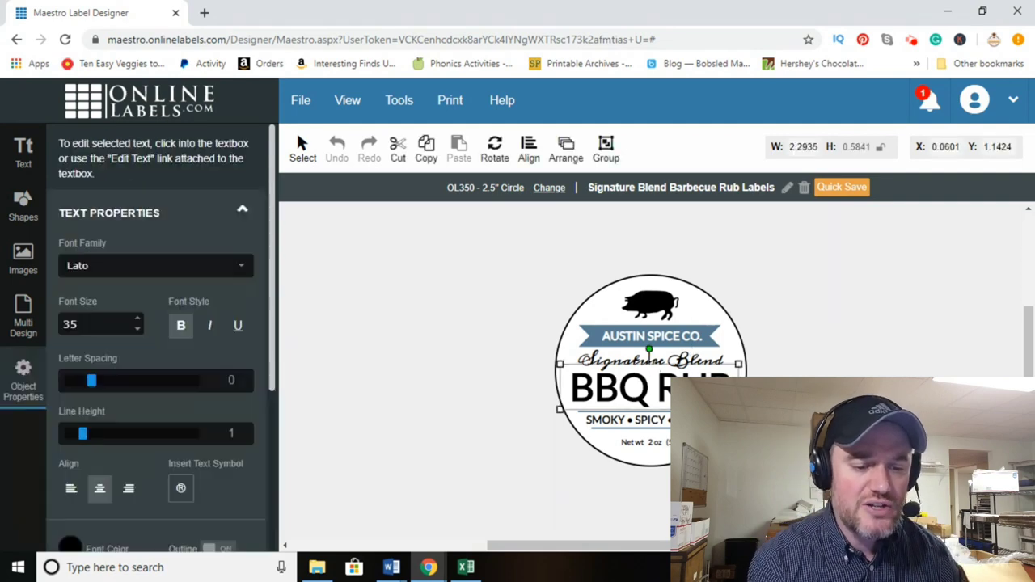
click(659, 311)
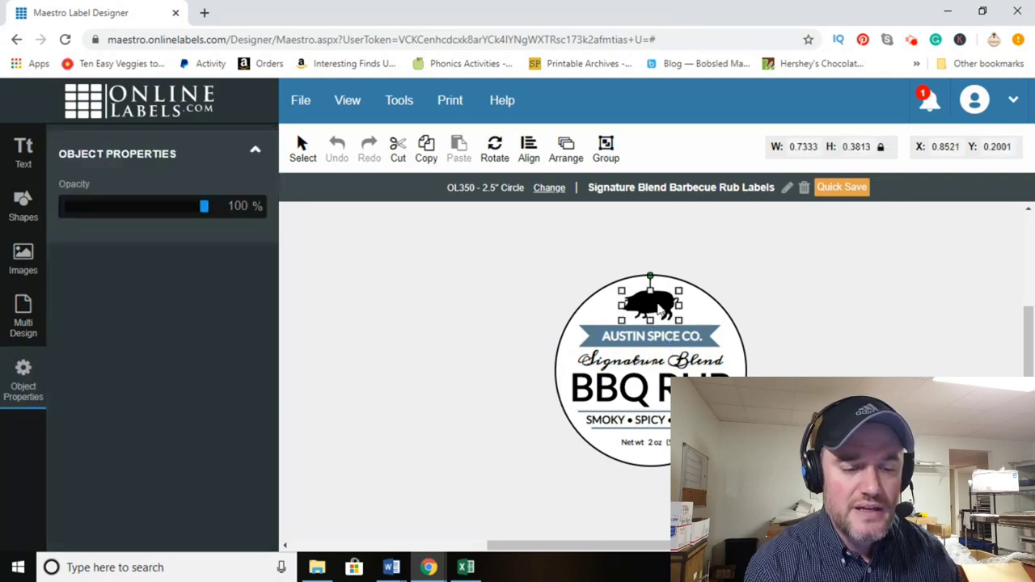
click(678, 346)
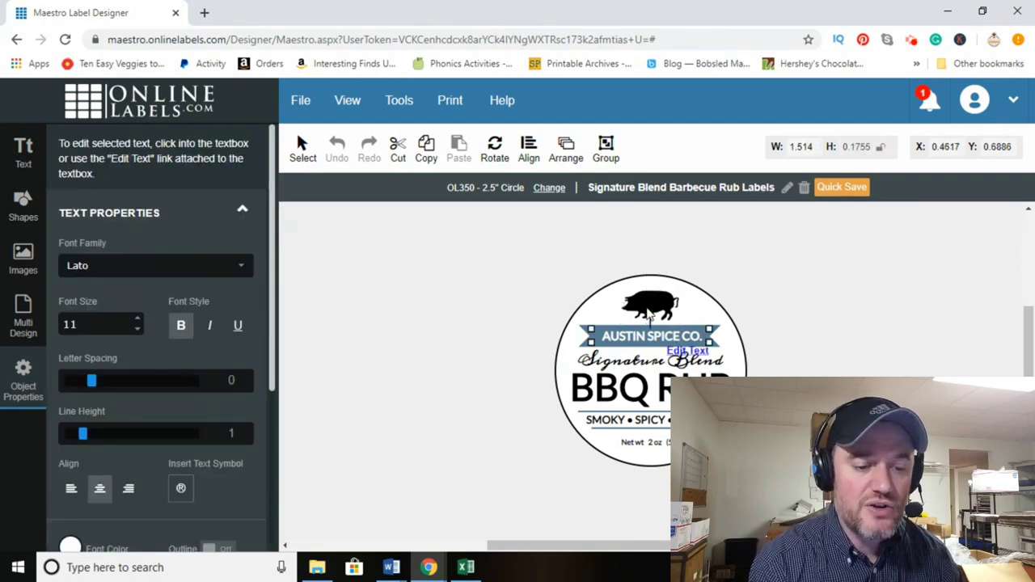
click(648, 314)
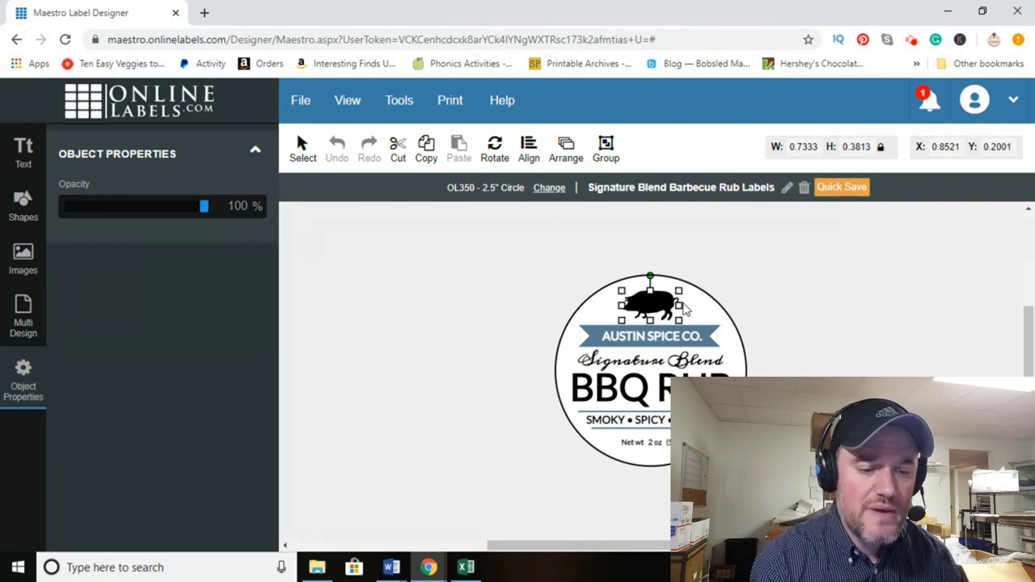
drag(680, 305, 650, 300)
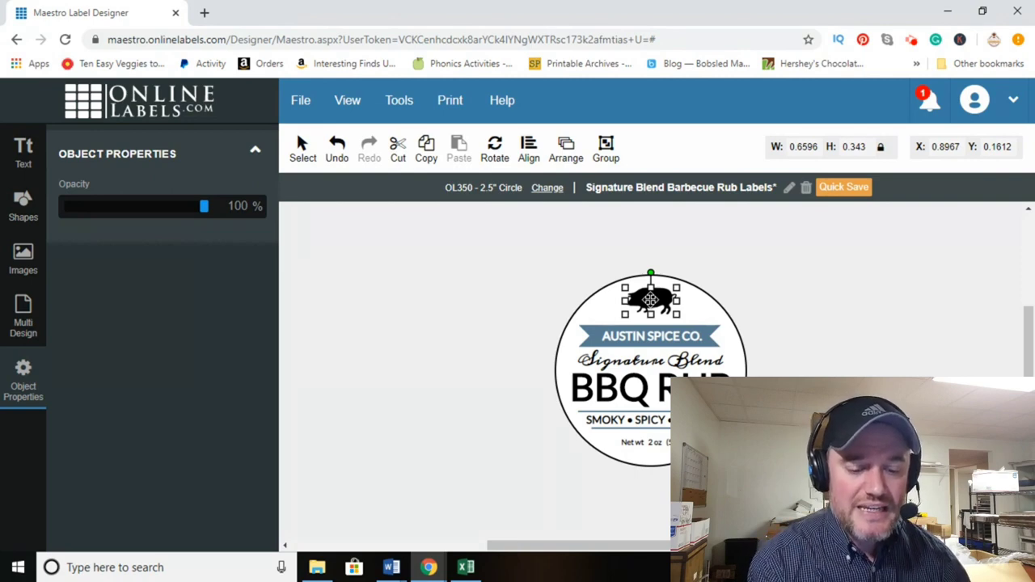
Delete the pig image from the label and undo the deletion.
key(Escape)
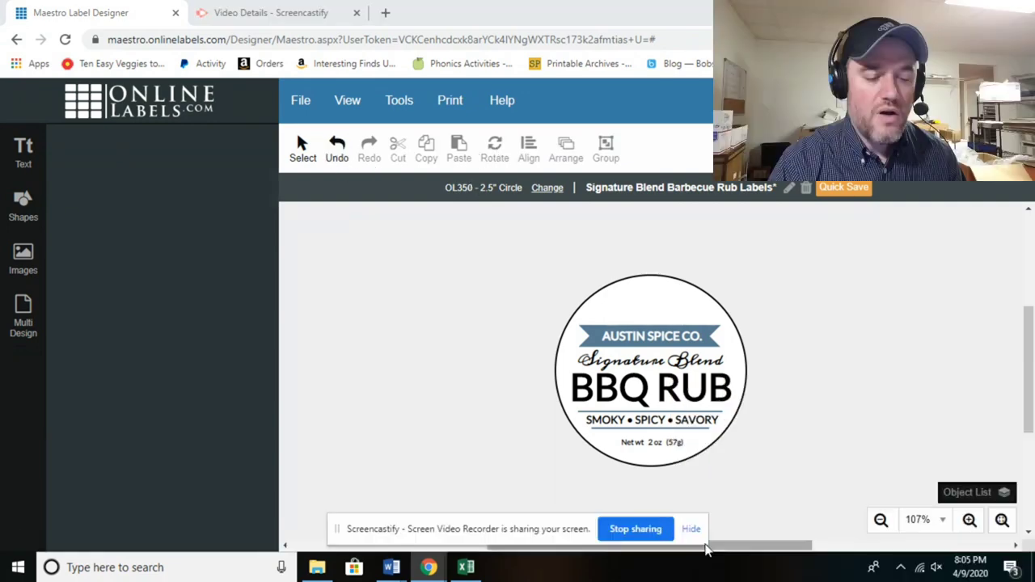
click(692, 529)
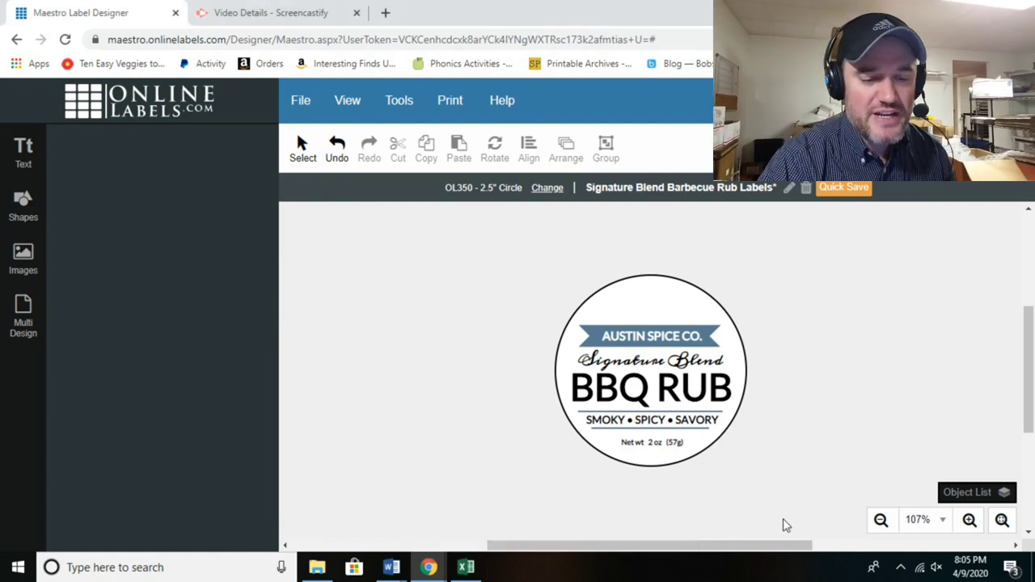
click(338, 154)
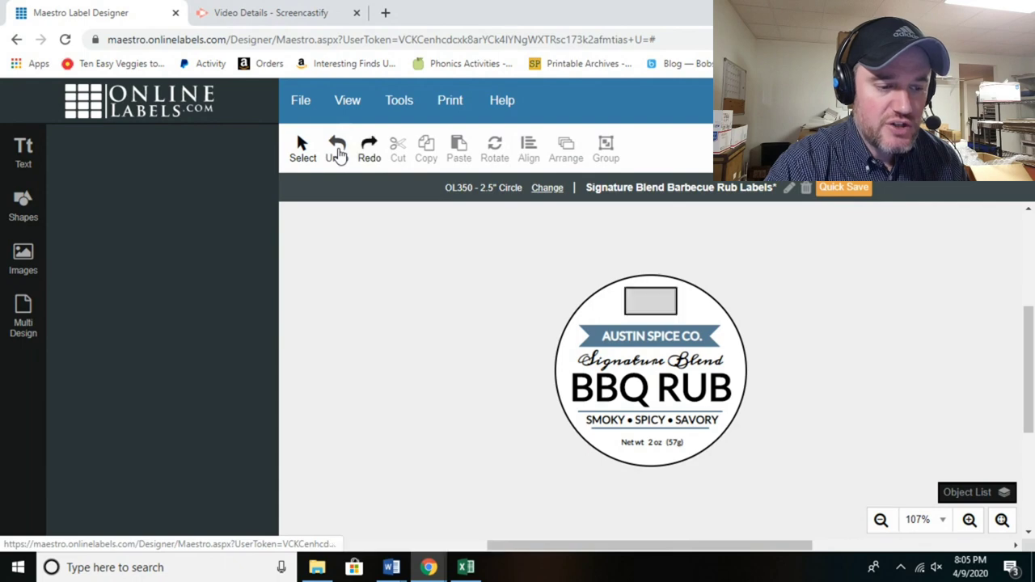
Enlarge the pig image slightly and recentre it in the space above the banner.
click(661, 304)
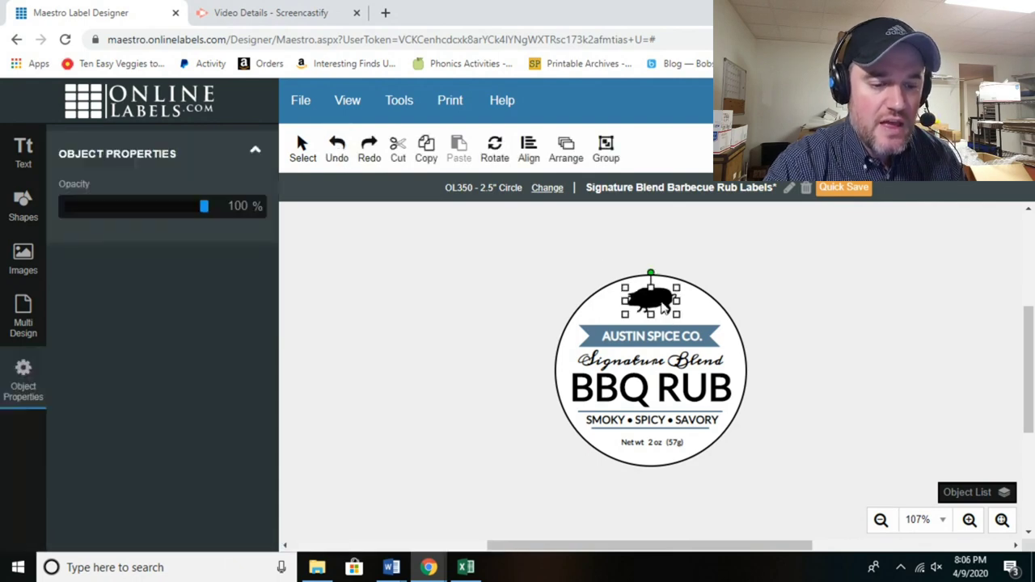
click(679, 316)
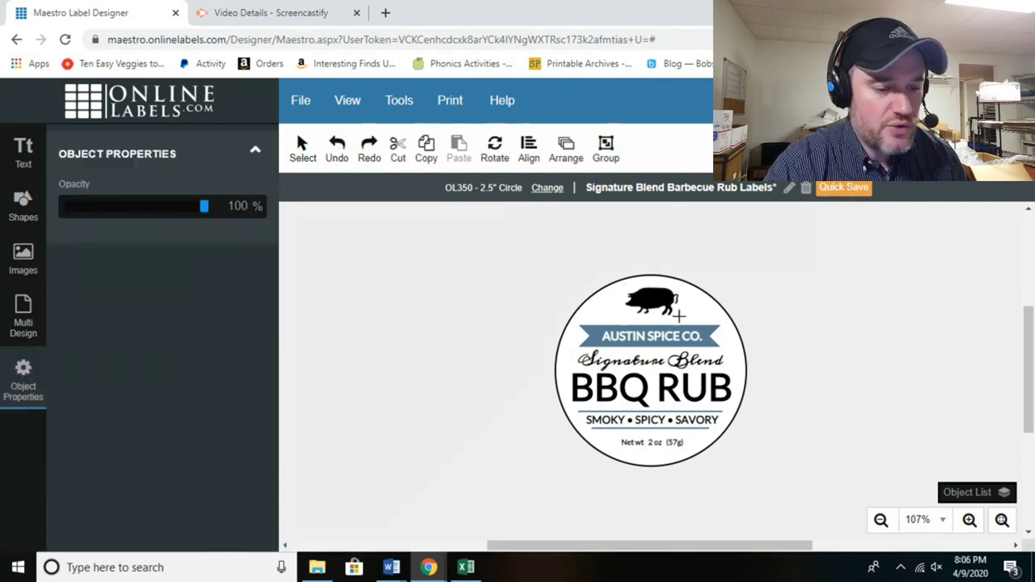
drag(658, 301, 656, 304)
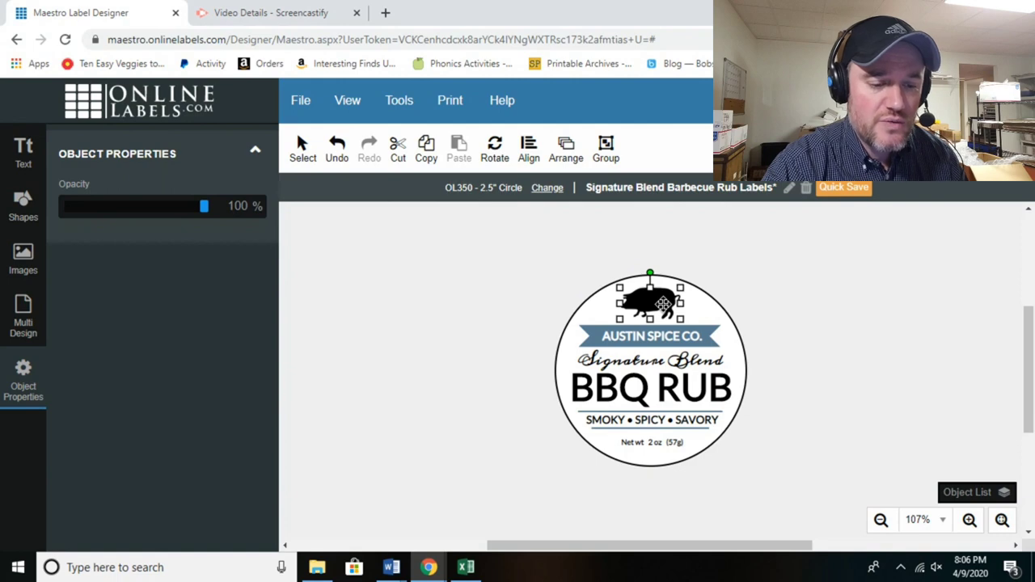
mouse_move(663, 304)
mouse_down()
mouse_move(652, 304)
mouse_move(681, 305)
mouse_move(671, 305)
mouse_up()
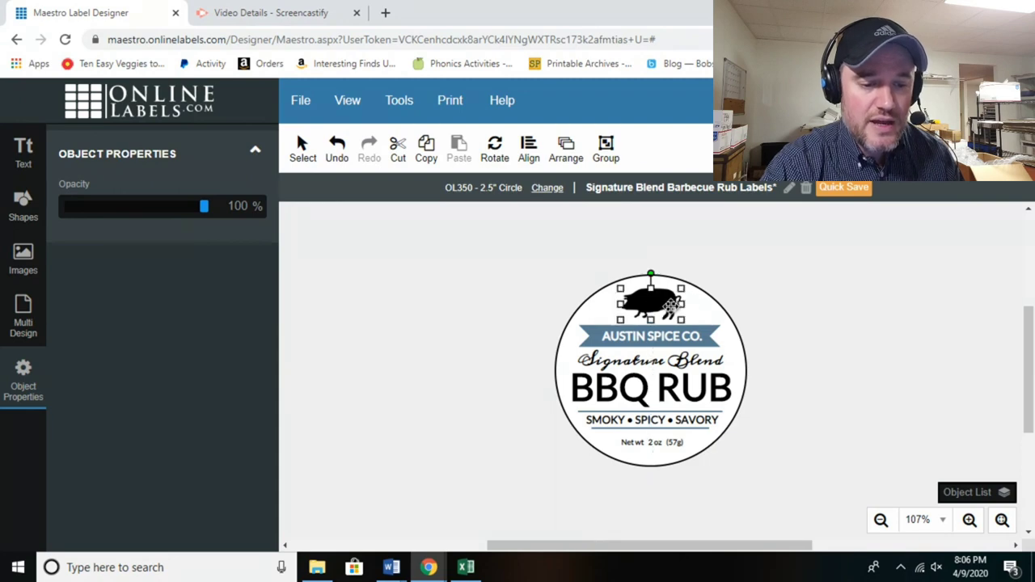
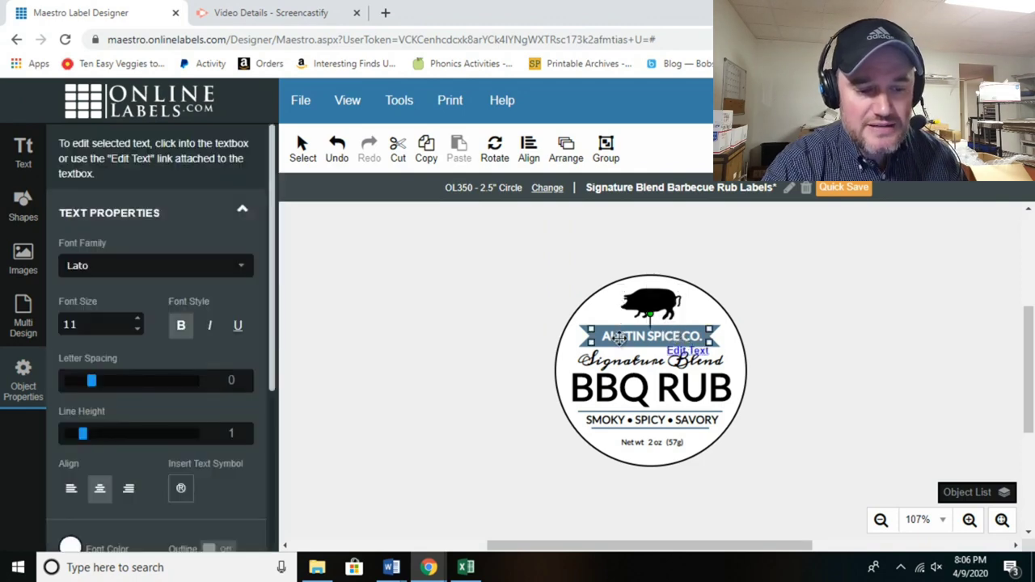
Replace the banner text "AUSTIN SPICE CO." with "BACON BBQ NUTS".
mouse_move(618, 335)
mouse_down()
mouse_move(617, 359)
mouse_move(630, 326)
mouse_up()
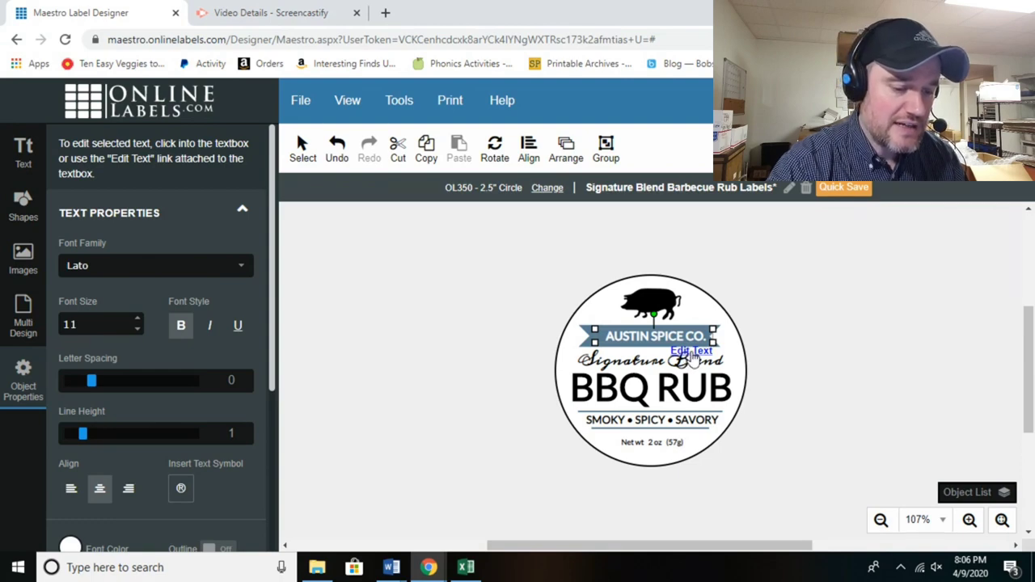
click(694, 356)
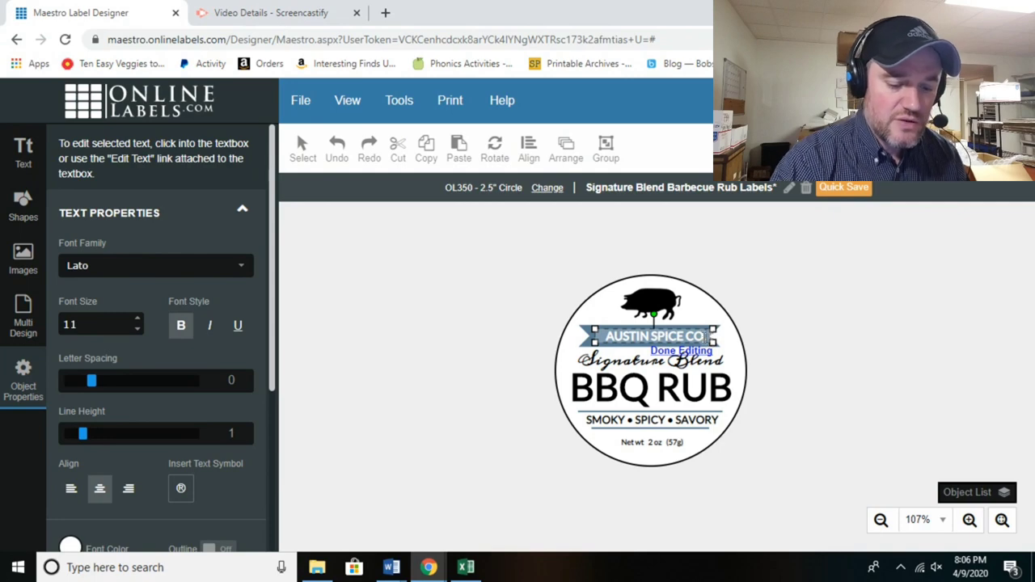
key(BackSpace)
key(BackSpace)
key(BackSpace)
key(BackSpace)
key(BackSpace)
key(BackSpace)
key(BackSpace)
key(BackSpace)
key(BackSpace)
key(BackSpace)
key(BackSpace)
key(BackSpace)
key(BackSpace)
key(BackSpace)
key(BackSpace)
key(BackSpace)
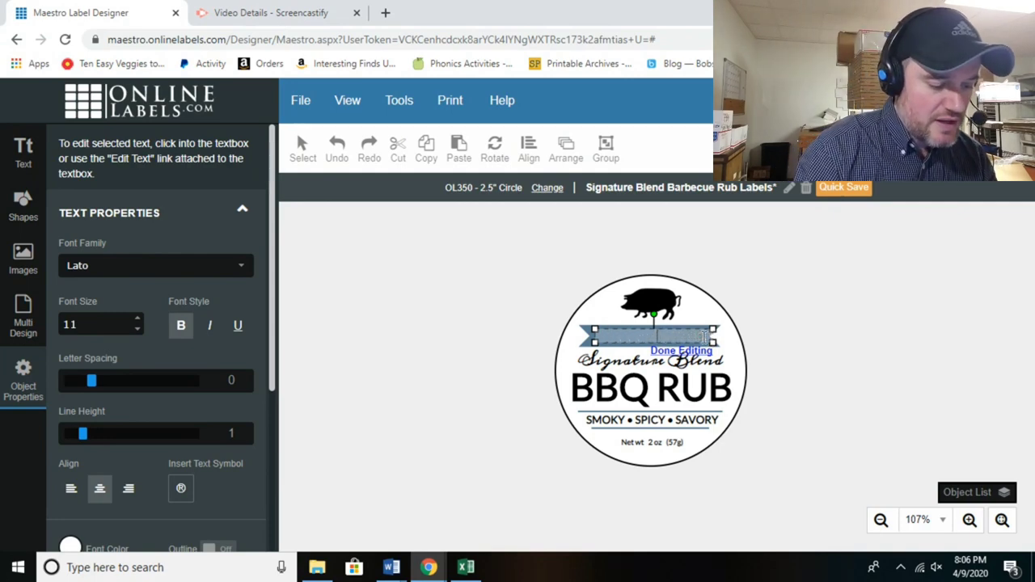
text(BACON BBQ)
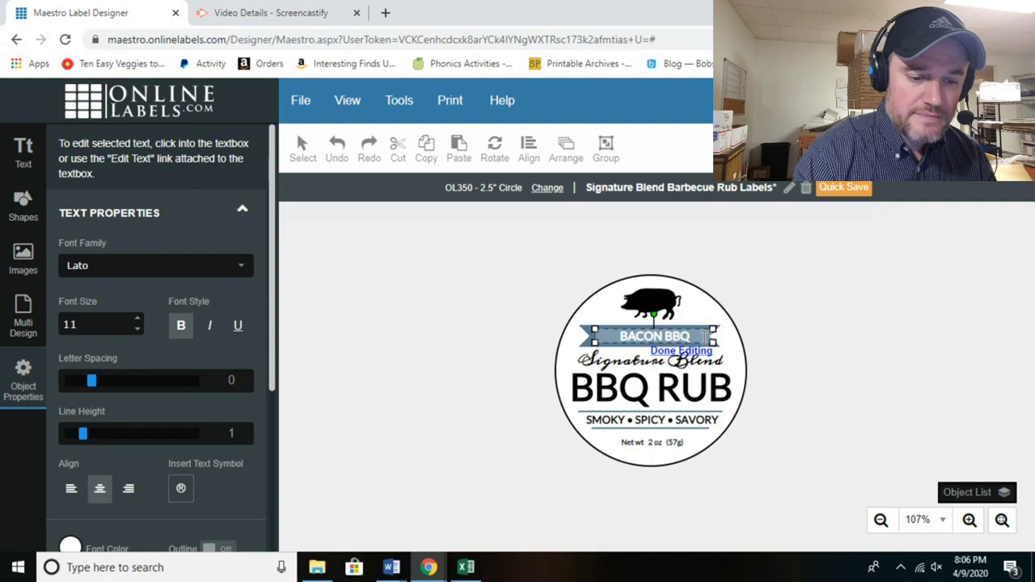
text( NUTS)
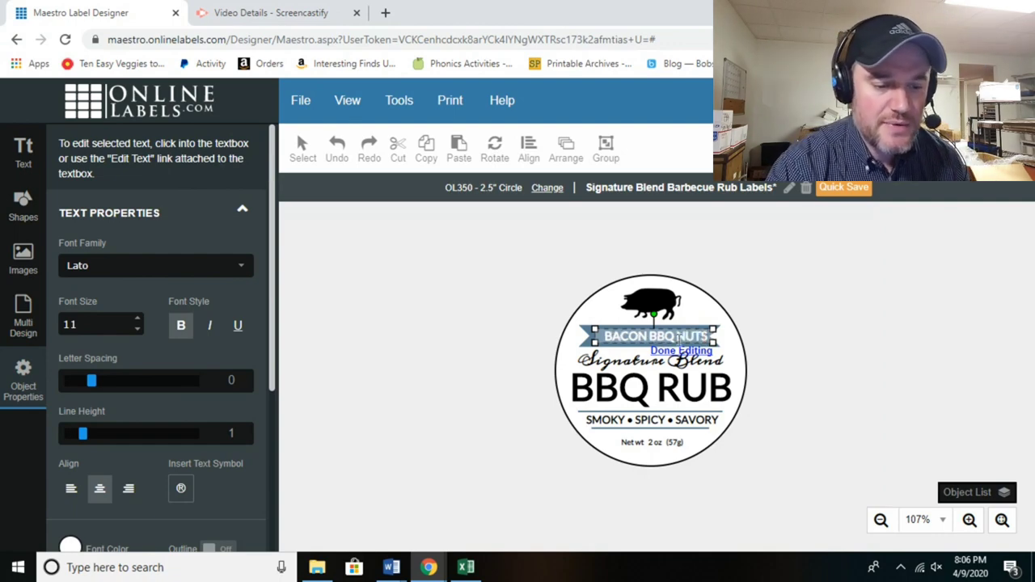
Centre the BACON BBQ NUTS text within the blue banner and finish editing it.
click(660, 327)
mouse_move(660, 327)
mouse_down()
mouse_move(670, 327)
mouse_move(659, 330)
mouse_up()
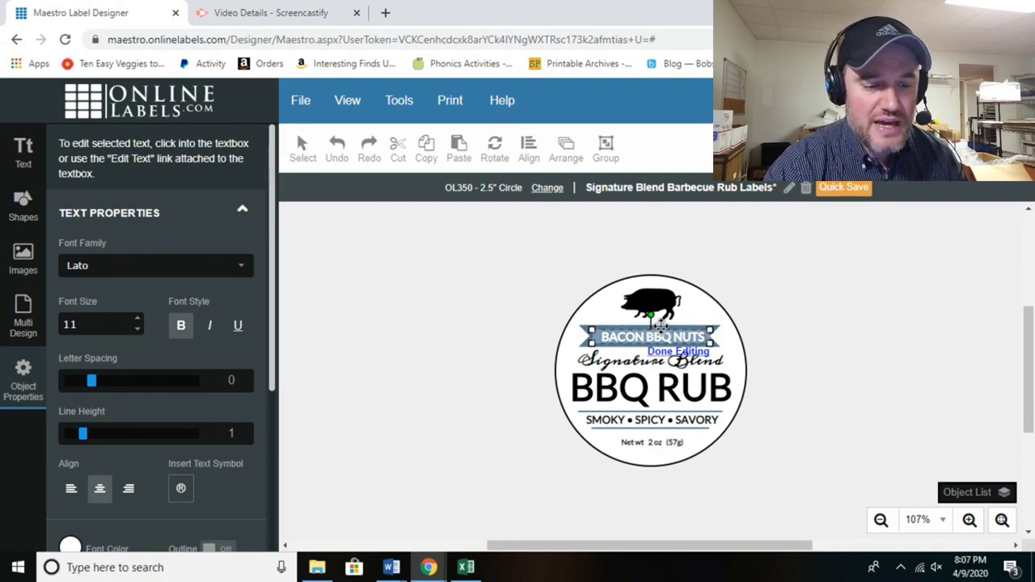
click(696, 356)
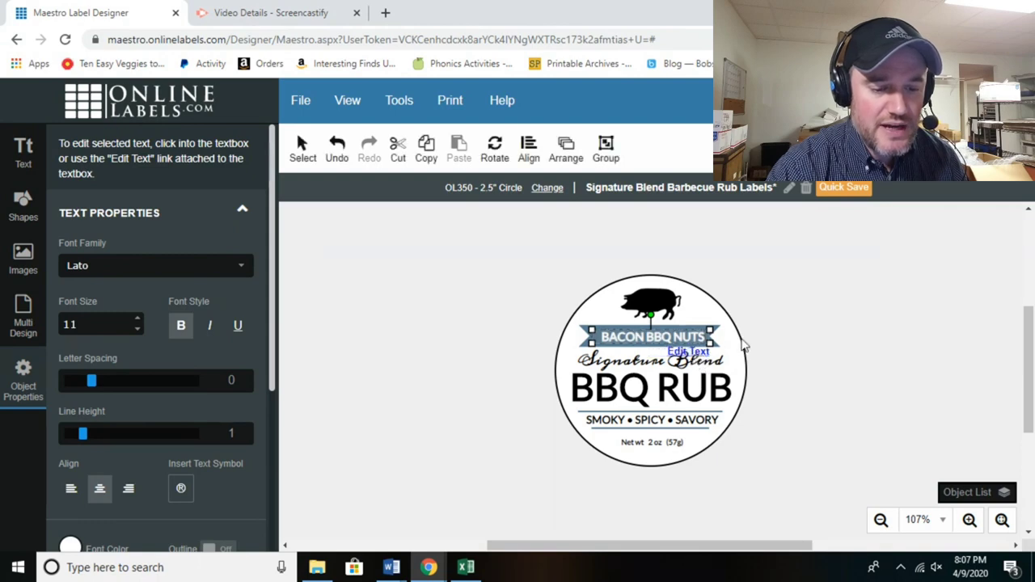
click(772, 294)
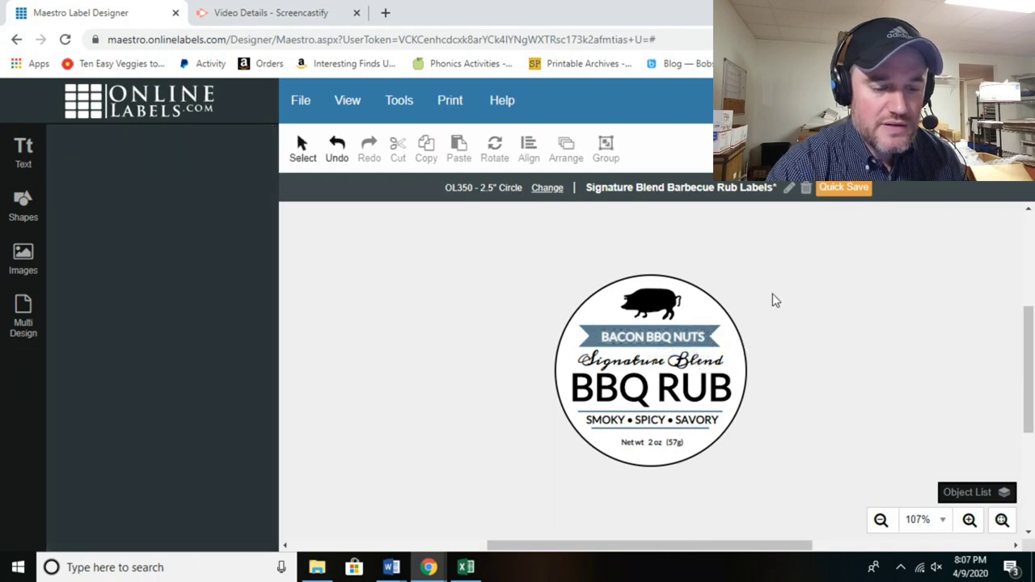
Browse the available fonts and change the Signature Blend text to Handlee.
click(686, 365)
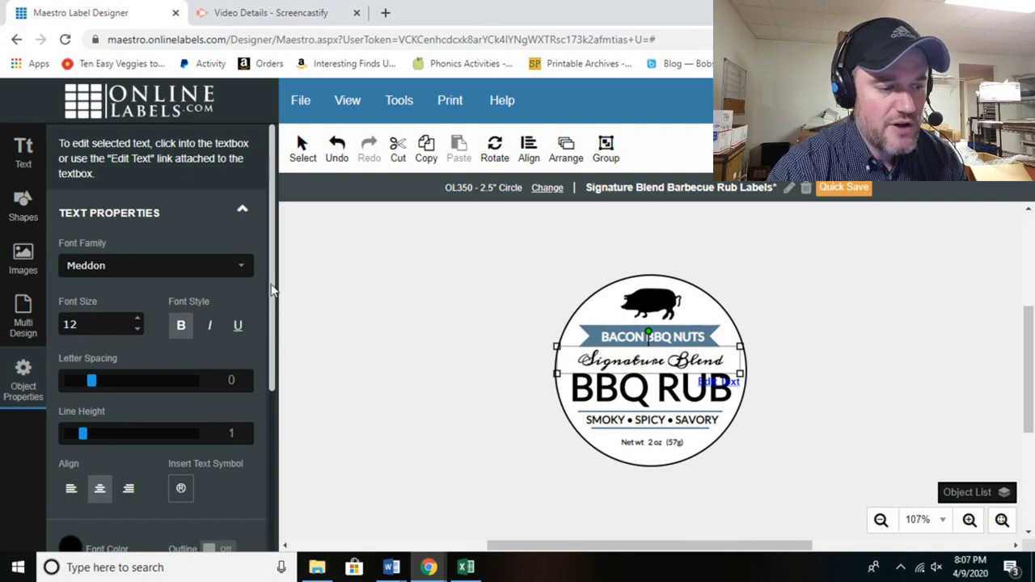
scroll(272, 291, down, 2)
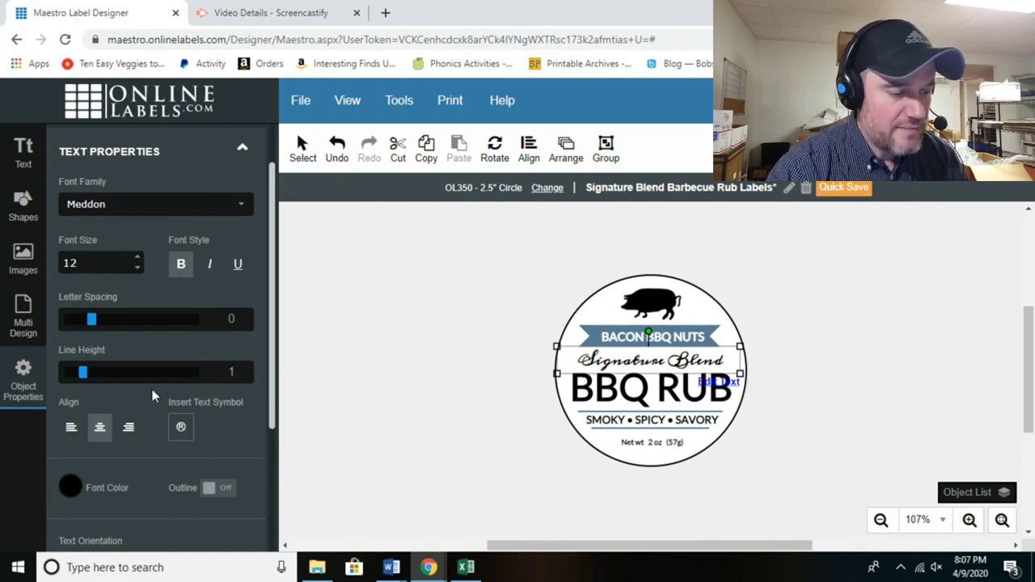
click(230, 208)
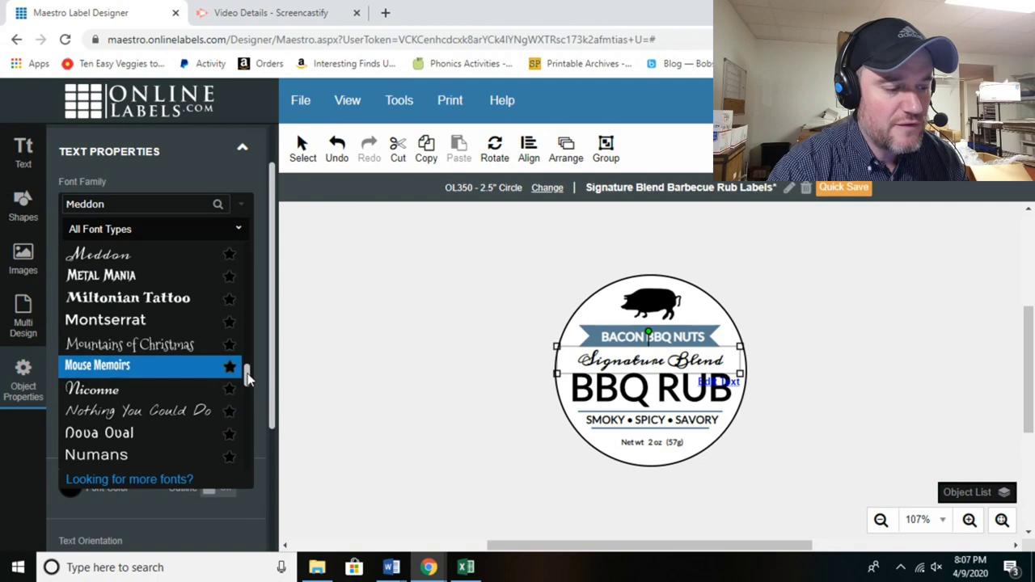
drag(248, 376, 247, 424)
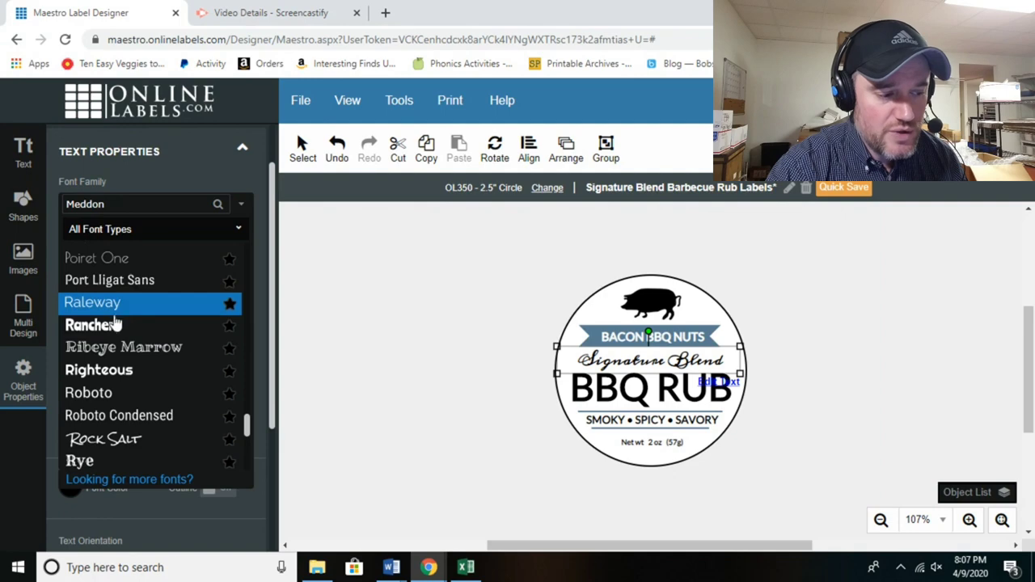
drag(248, 428, 248, 405)
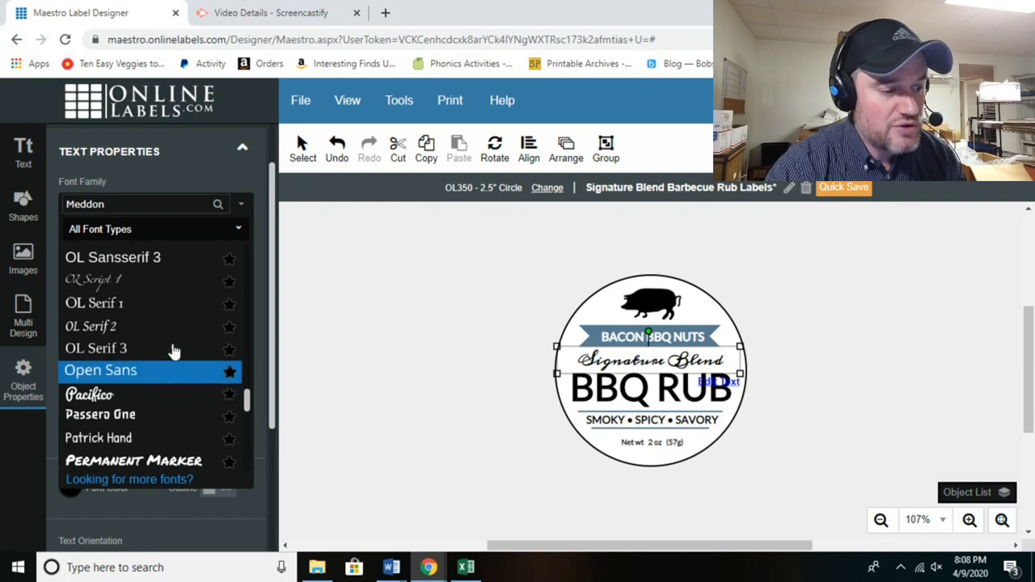
drag(247, 400, 248, 350)
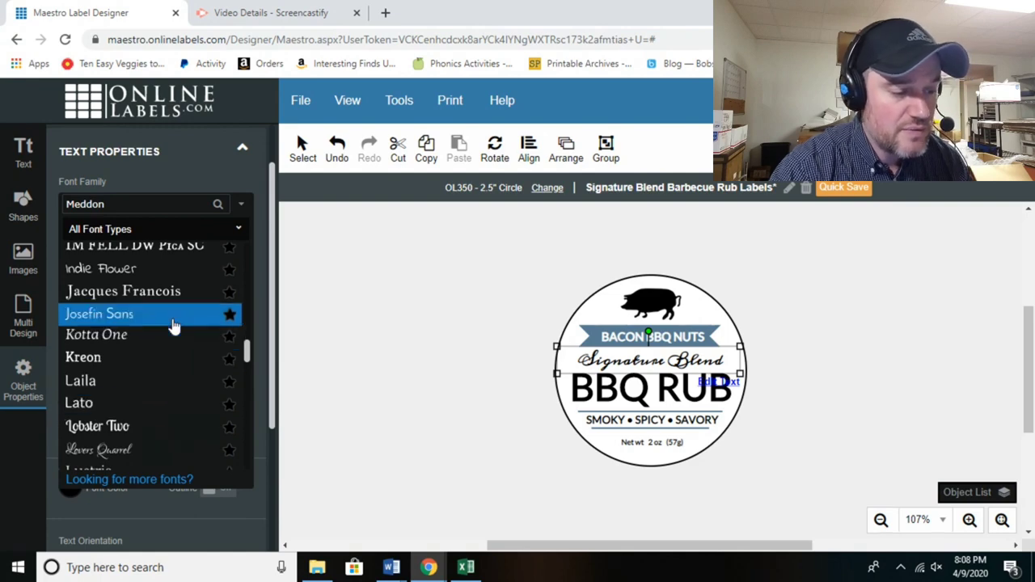
drag(247, 350, 248, 341)
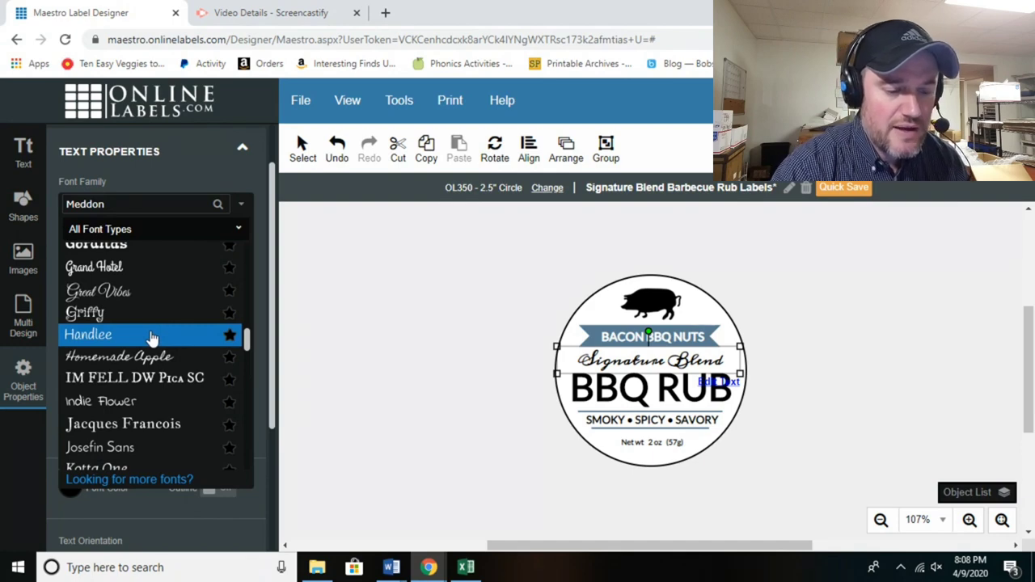
click(152, 337)
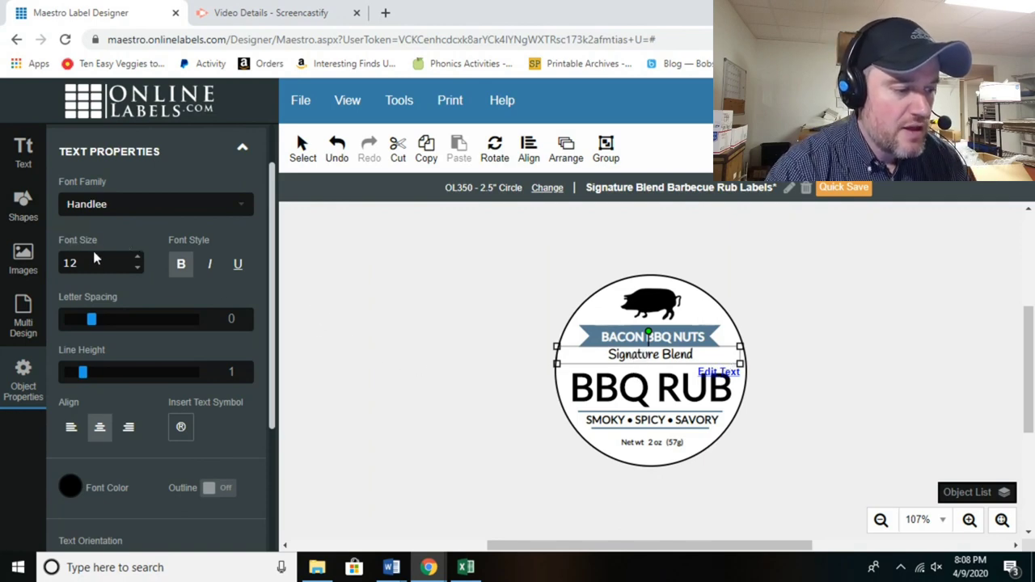
Increase the font size of the Signature Blend text to 19.
click(136, 259)
click(136, 259)
click(136, 259)
click(136, 258)
click(135, 259)
click(135, 258)
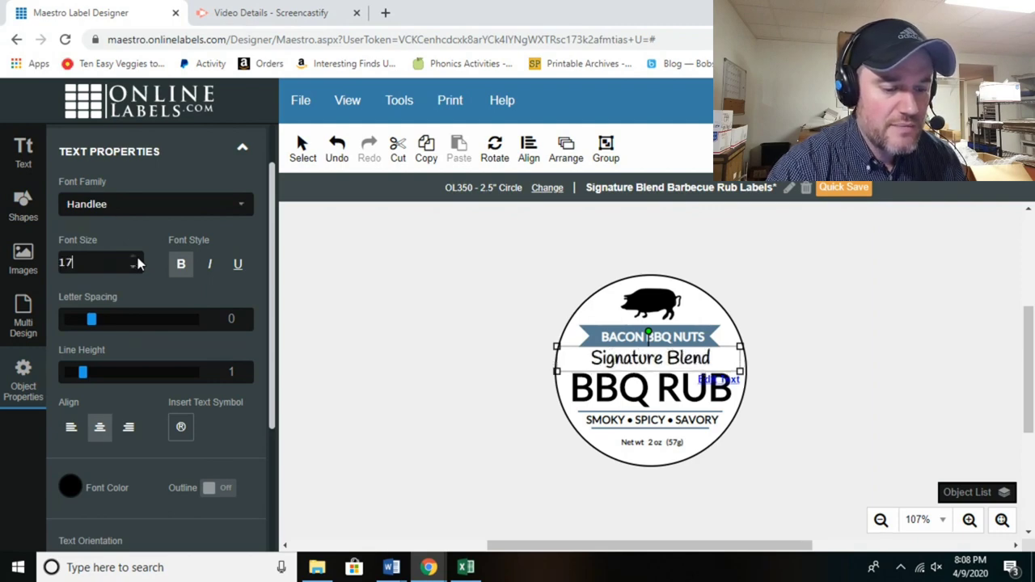
click(135, 259)
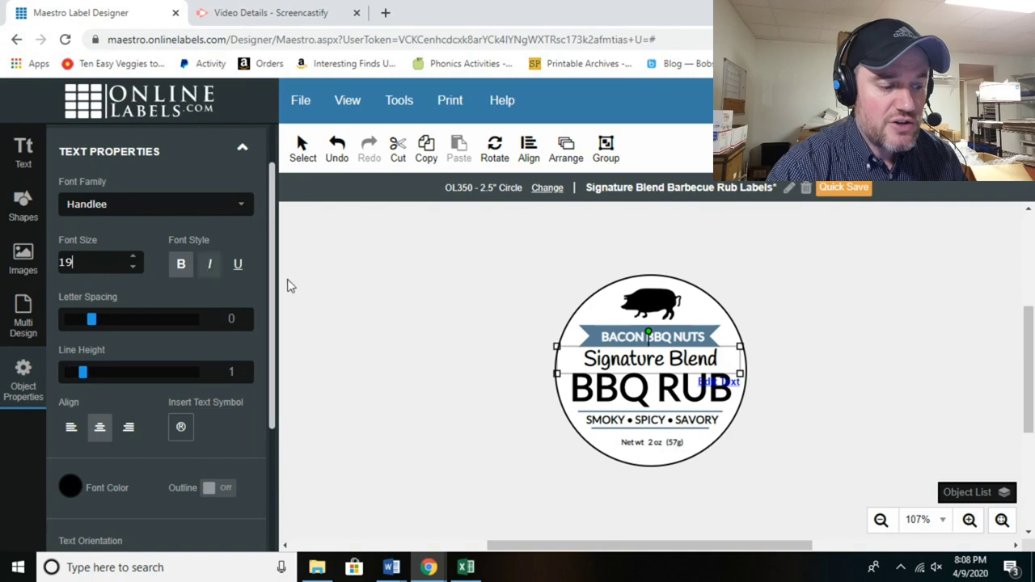
Change the font color of the Signature Blend text to dark red (800000).
click(71, 486)
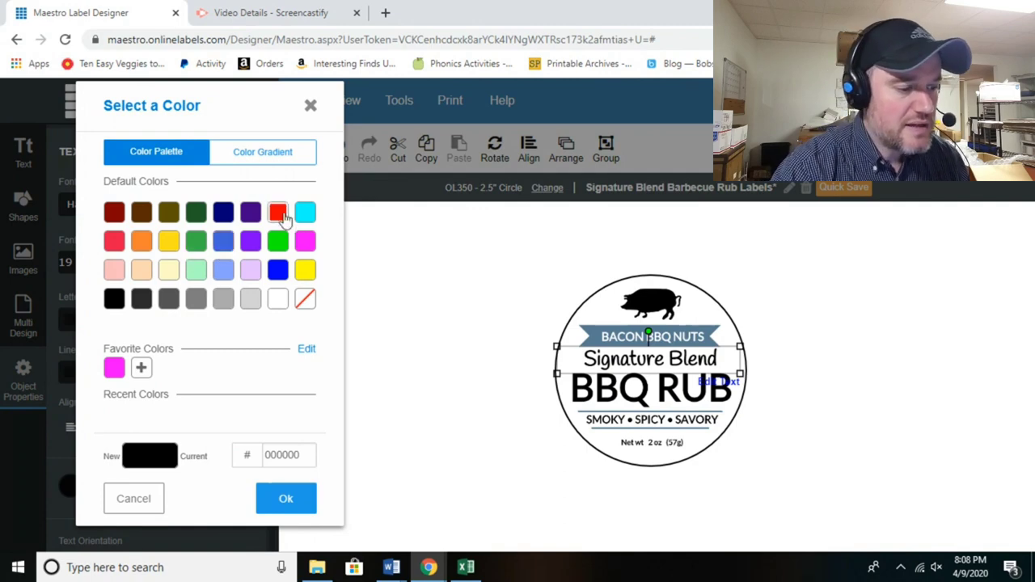
click(112, 215)
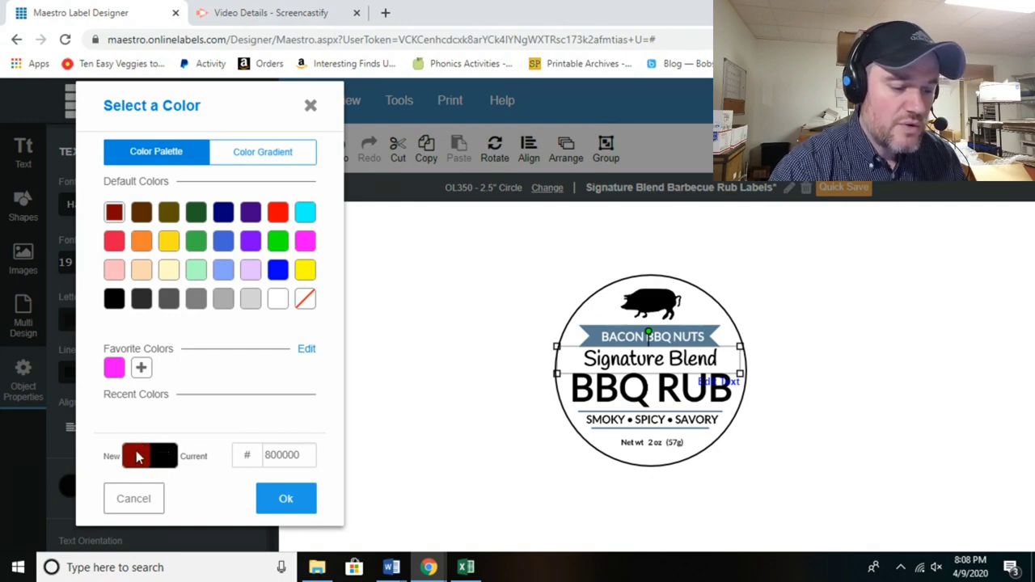
click(286, 499)
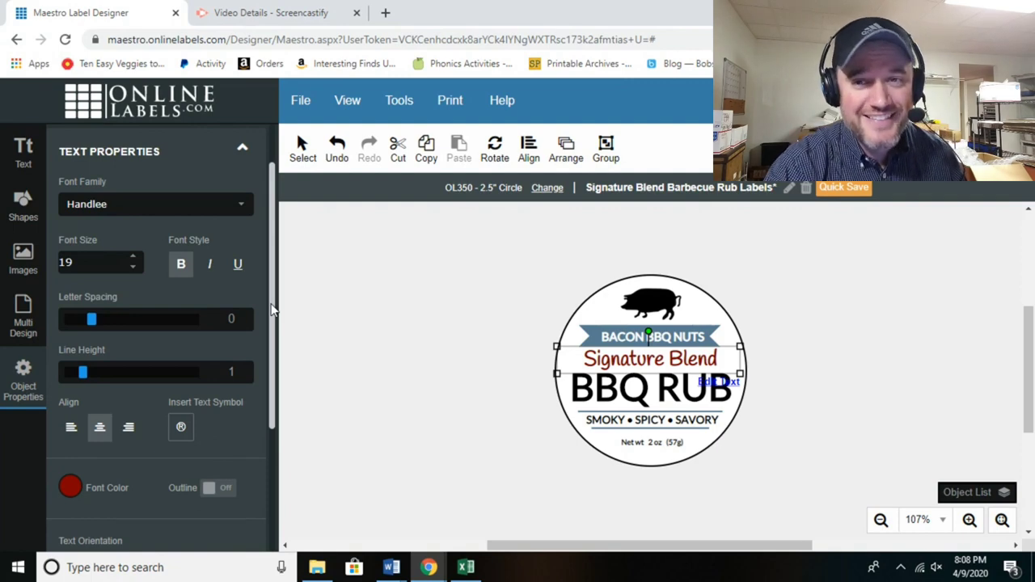
Change the BBQ RUB text to the Margarine font and color it blue (0000FF).
click(670, 400)
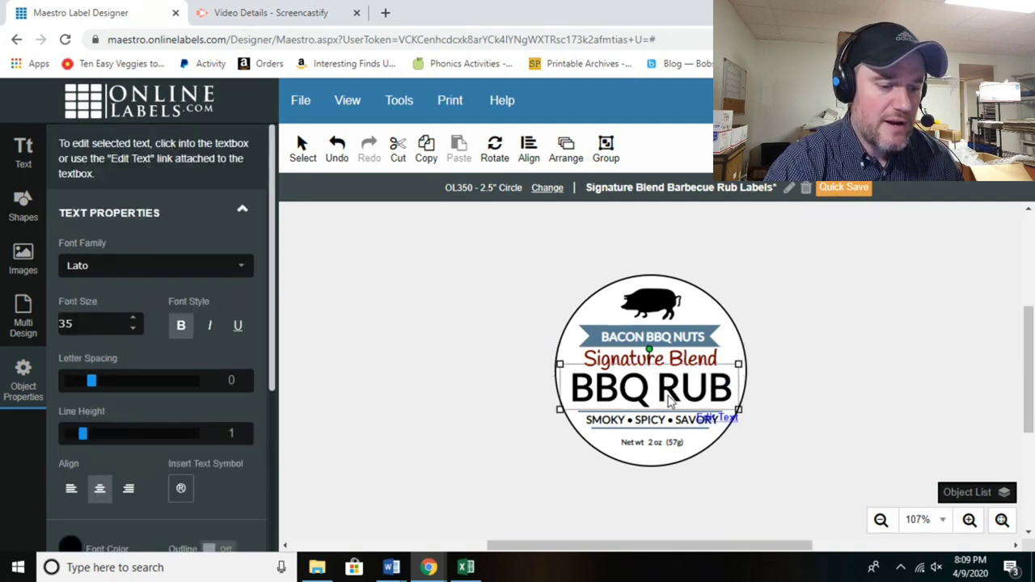
click(245, 268)
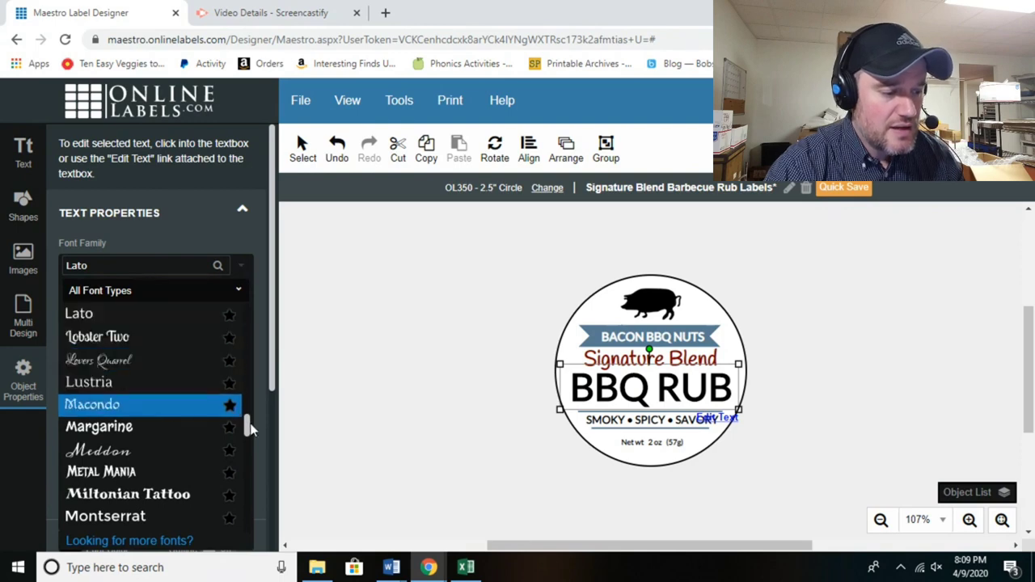
click(156, 434)
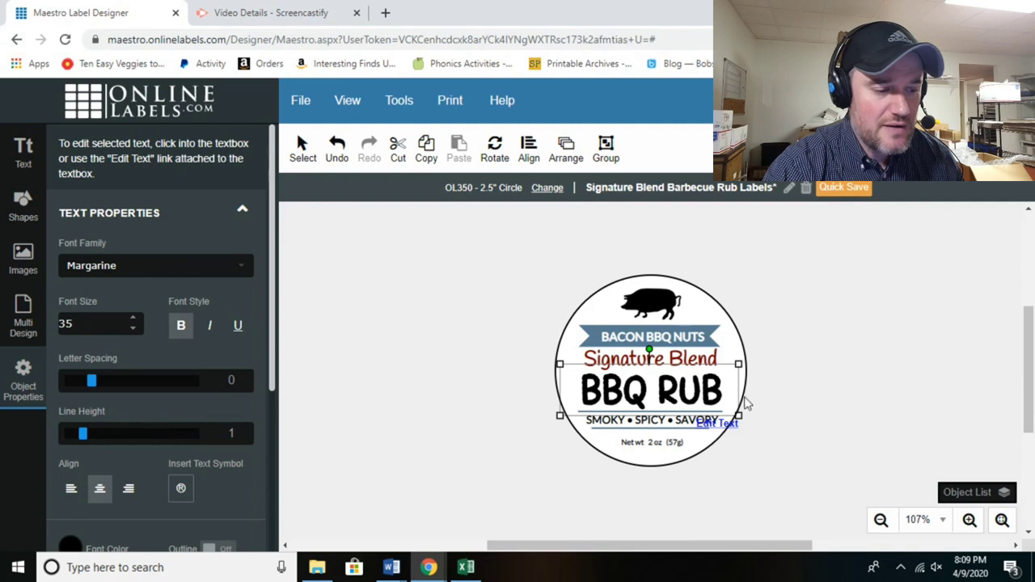
click(70, 547)
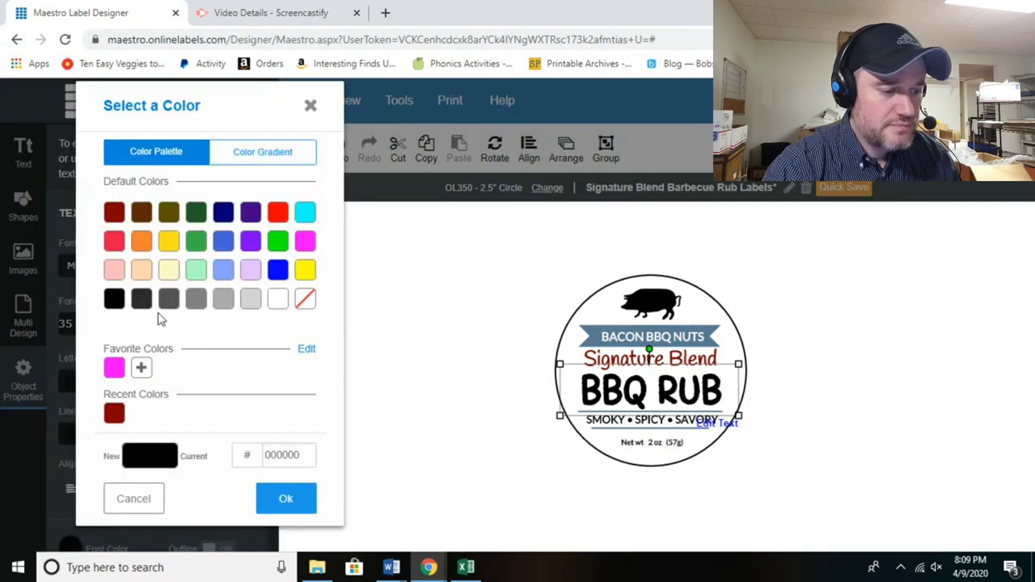
click(277, 273)
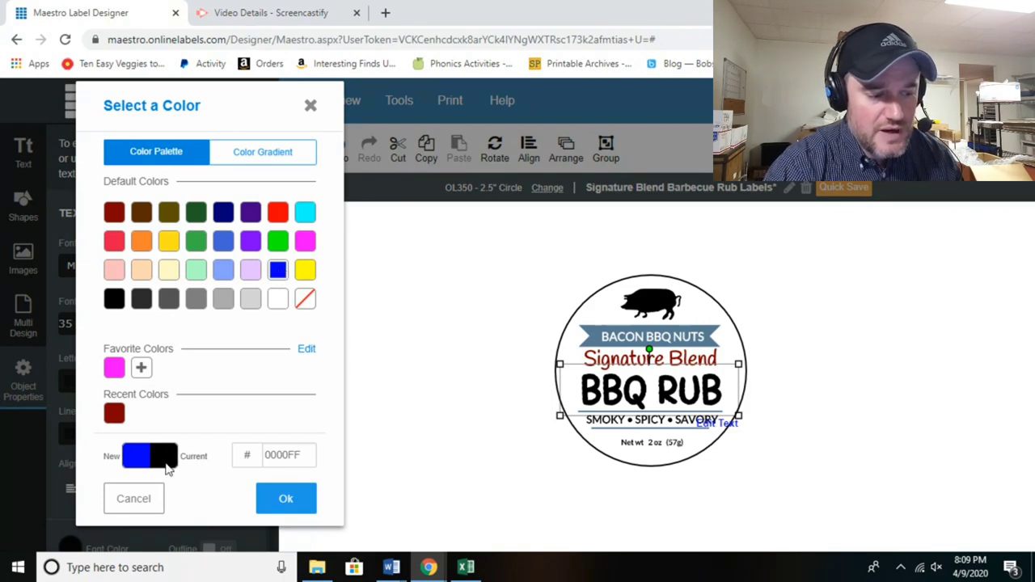
click(287, 499)
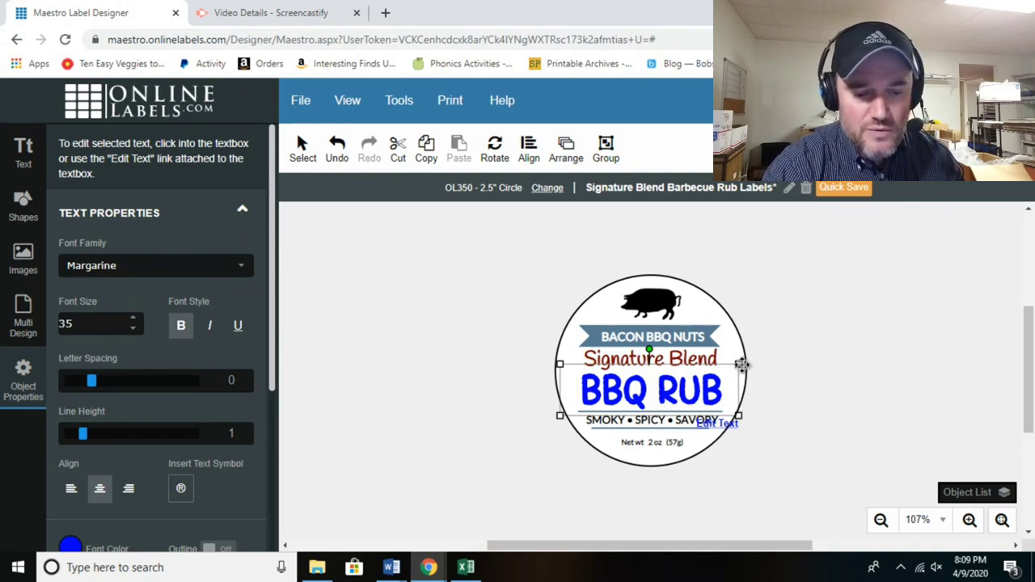
Narrow the BBQ RUB text box, centre it on the label, and set its font size to 28.
drag(739, 364, 686, 380)
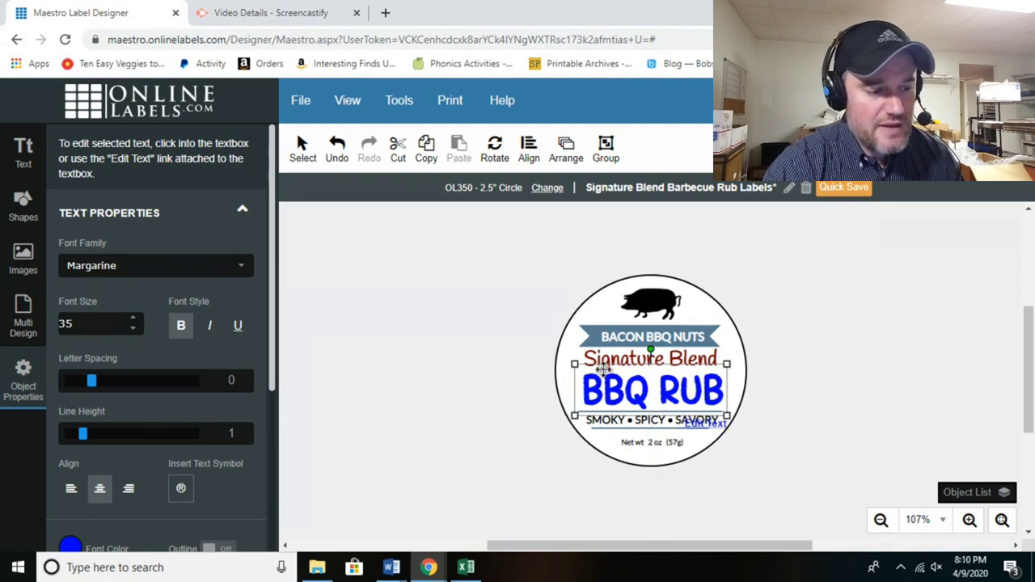
click(133, 329)
click(133, 329)
click(134, 329)
click(134, 330)
click(134, 329)
click(134, 329)
click(134, 329)
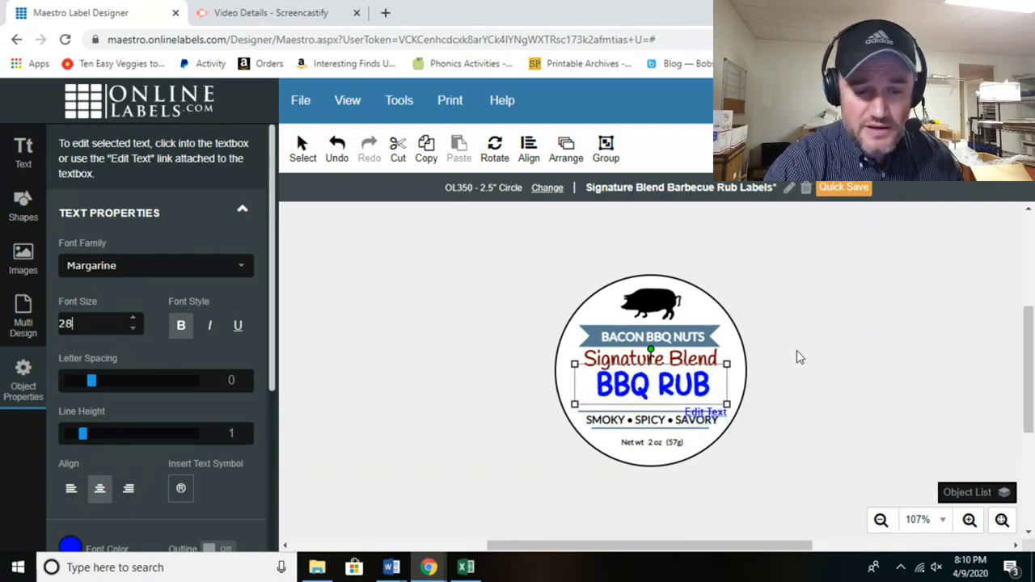
click(838, 306)
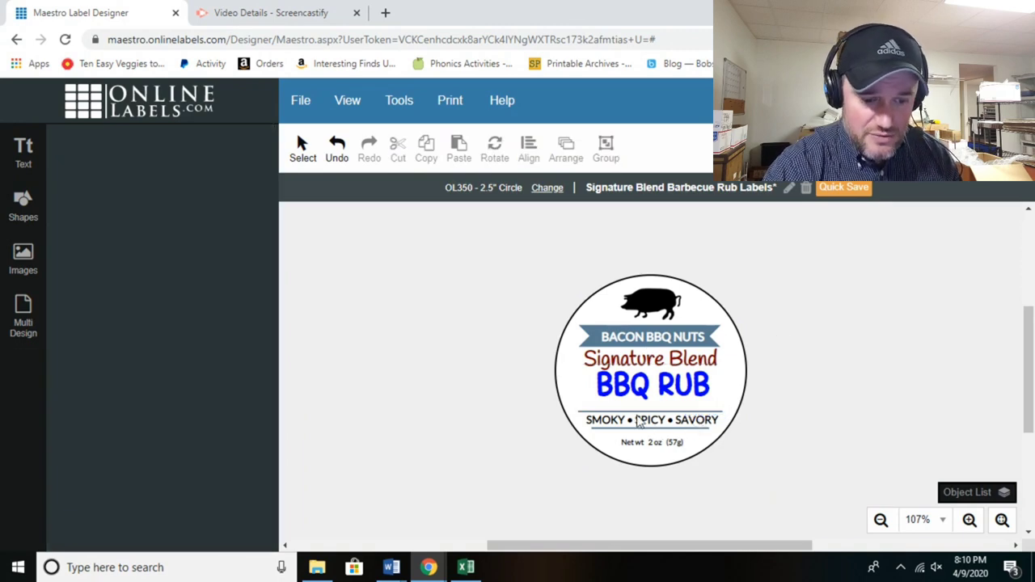
Change the net weight text from 2 oz to read 8 oz and increase its font size to 10.
click(647, 450)
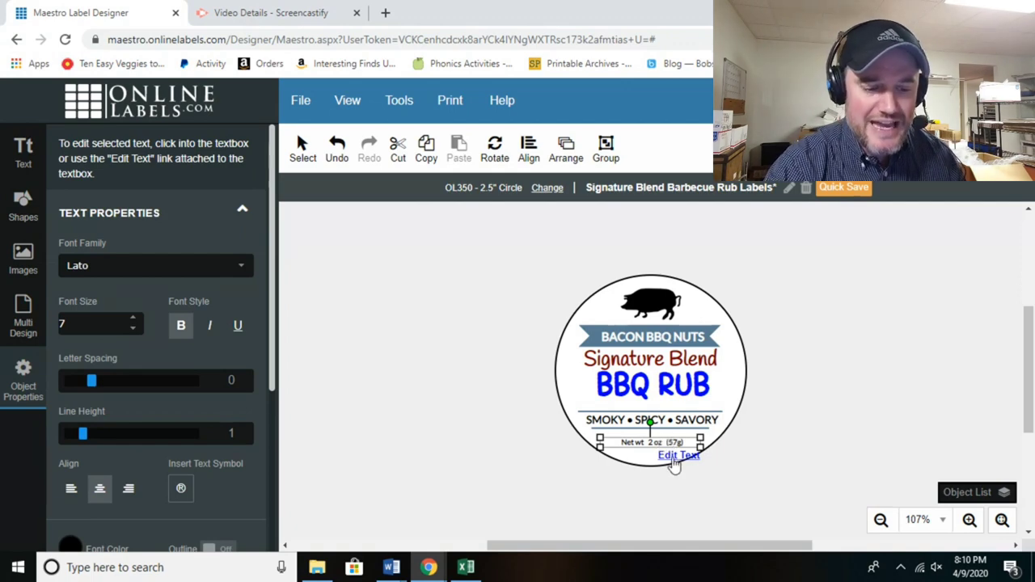
click(674, 458)
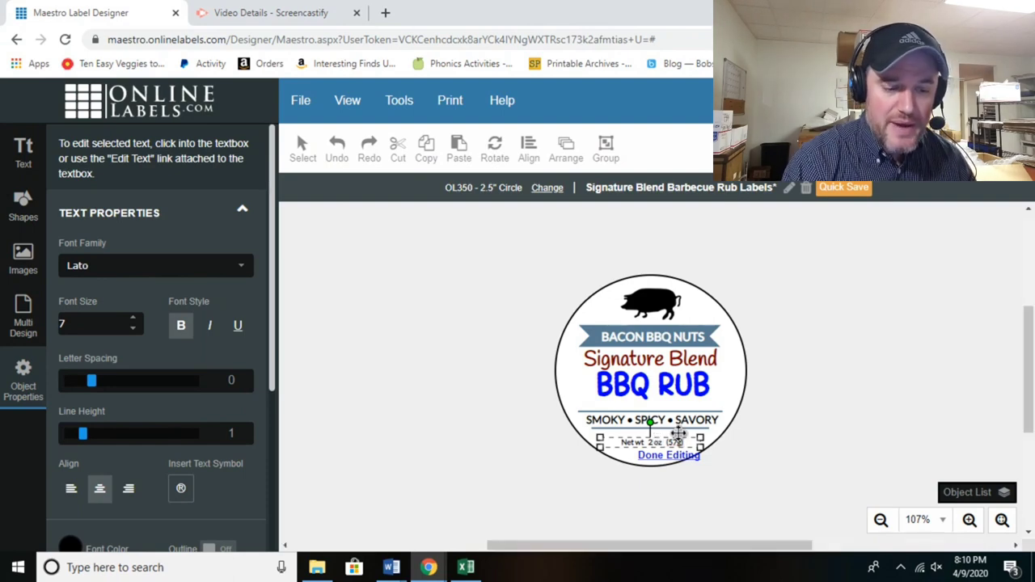
key(BackSpace)
text(8)
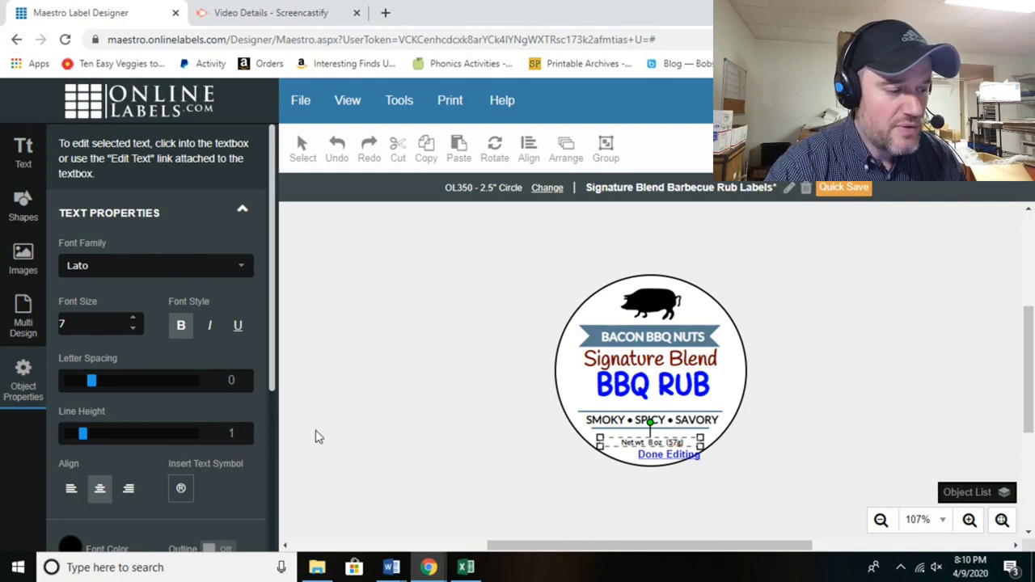
click(134, 321)
click(134, 322)
click(134, 321)
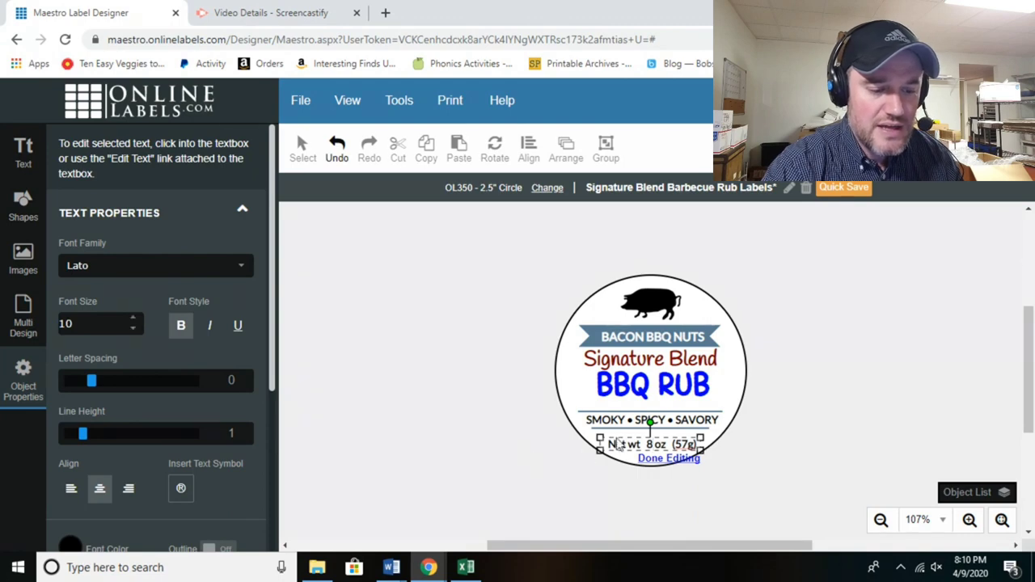
click(752, 423)
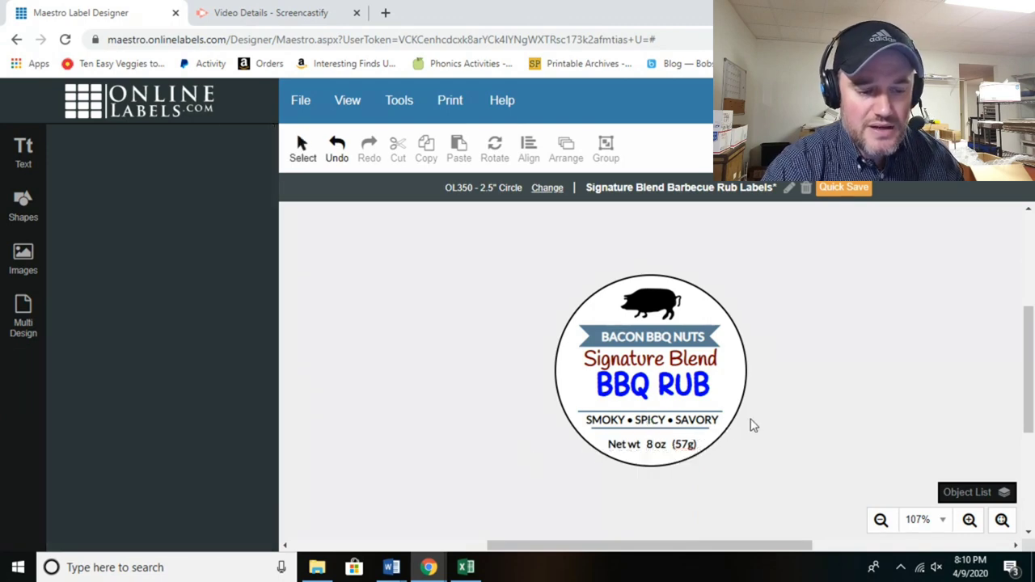
Move the net weight text slightly up, just beneath the line under SMOKY • SPICY • SAVORY.
click(681, 439)
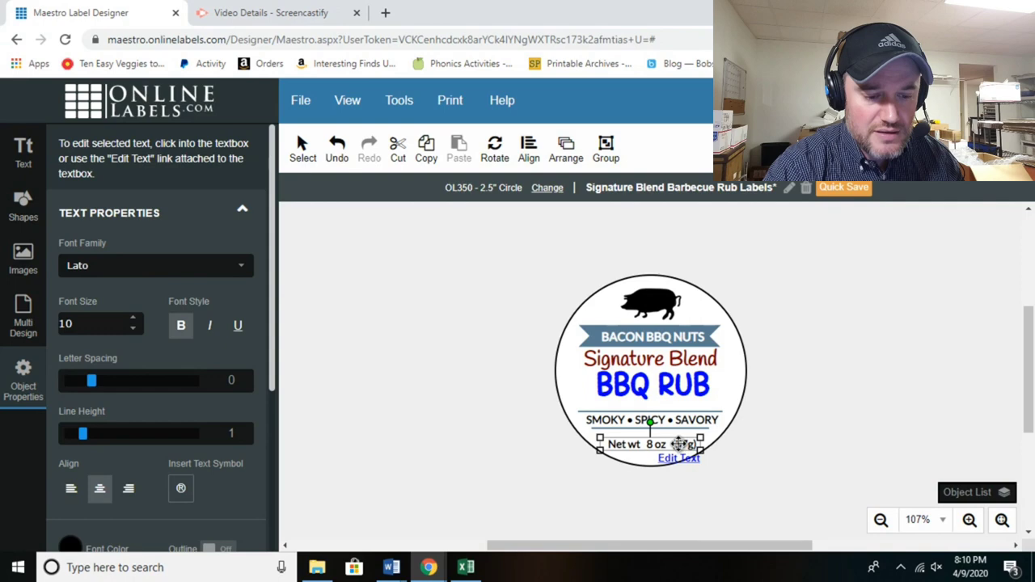
mouse_move(681, 443)
mouse_down()
mouse_move(676, 312)
mouse_move(677, 453)
mouse_up()
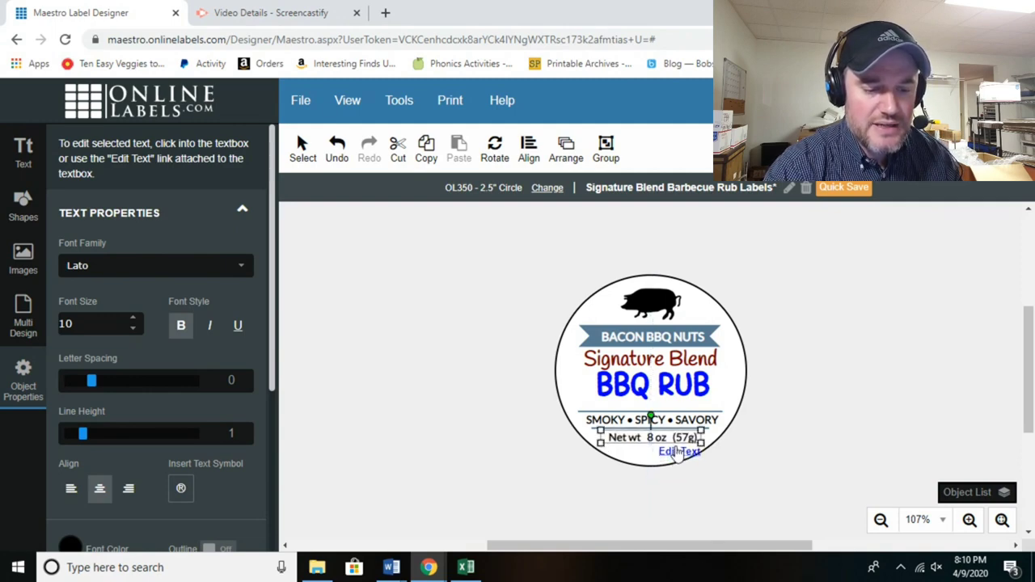
click(747, 455)
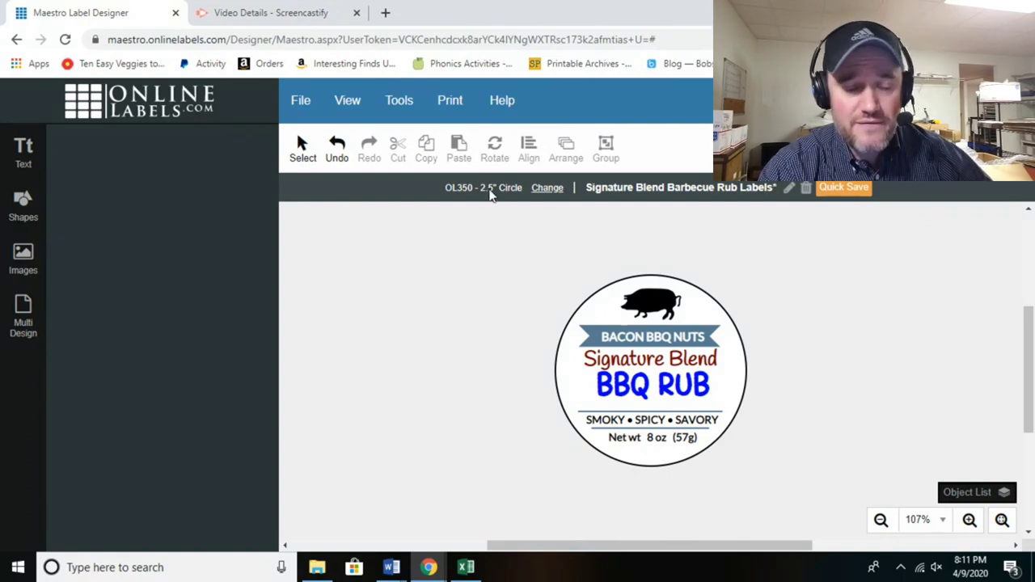
Switch the design to the 3" circle template OL2279 with 6 labels per sheet.
click(548, 188)
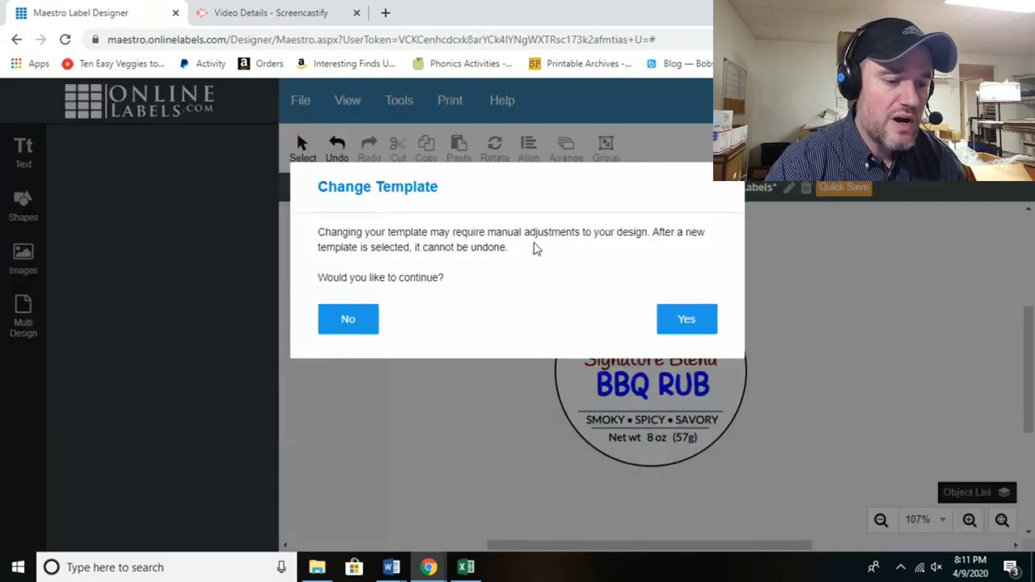
click(698, 326)
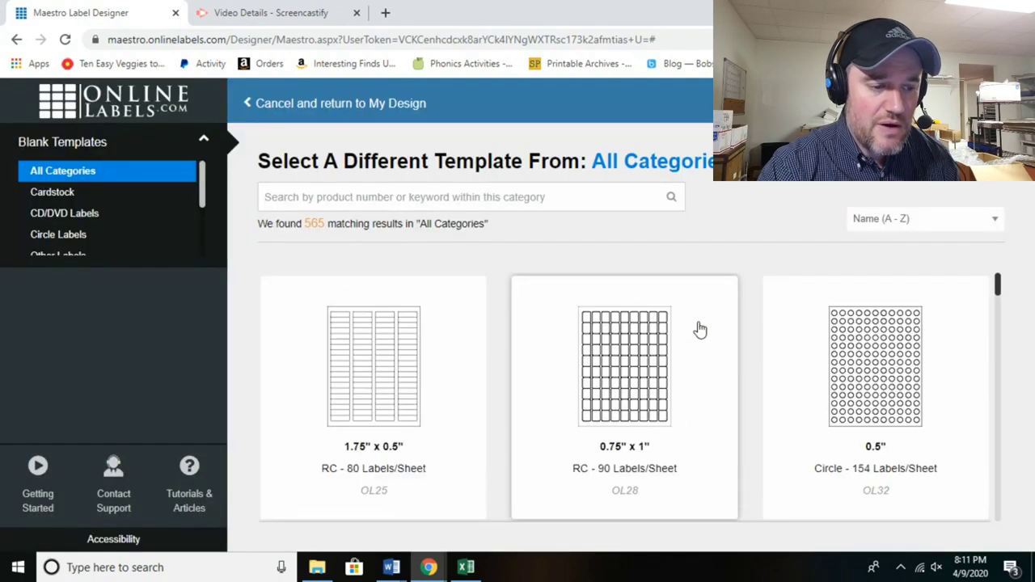
click(542, 198)
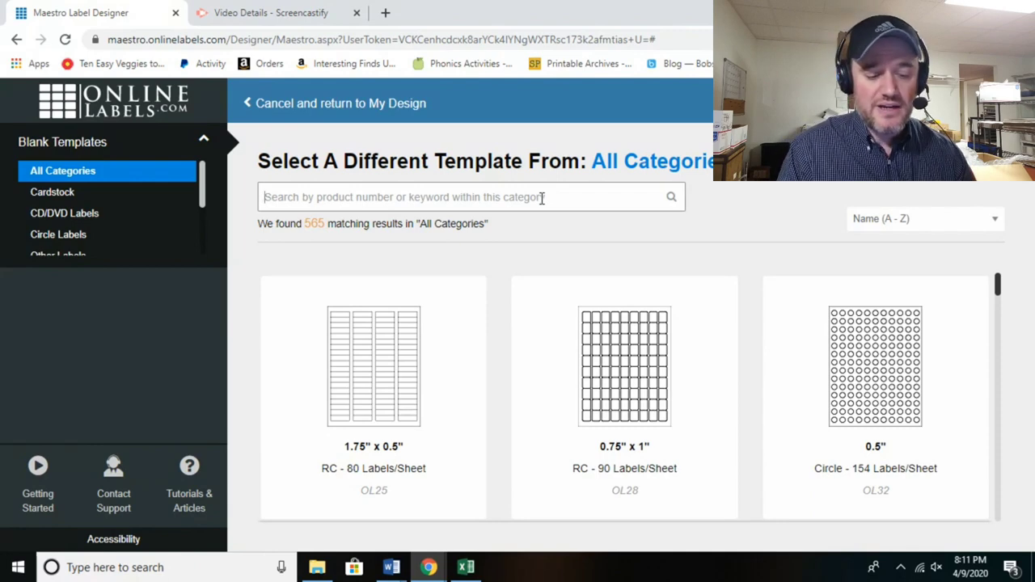
text(OL)
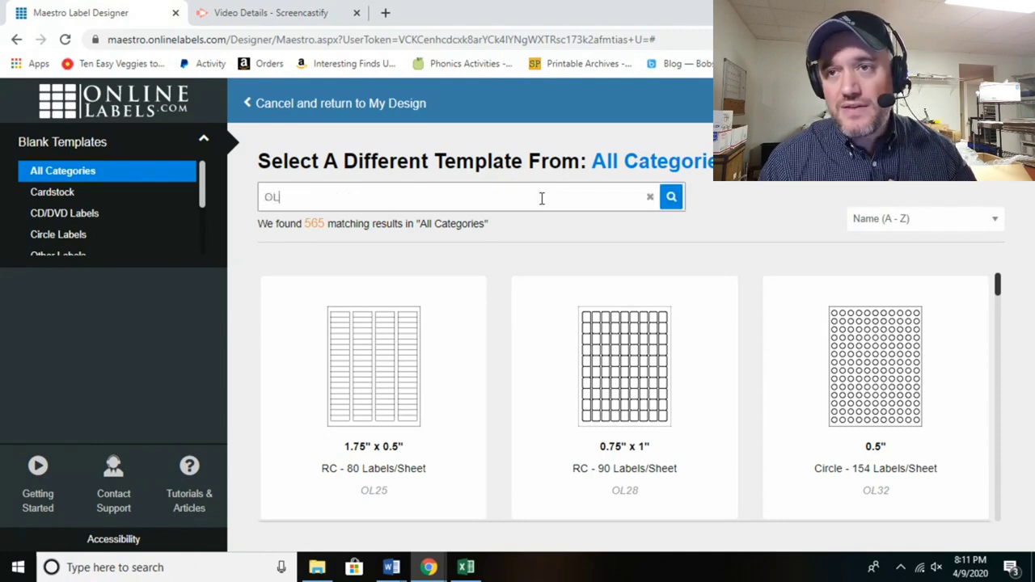
text(22)
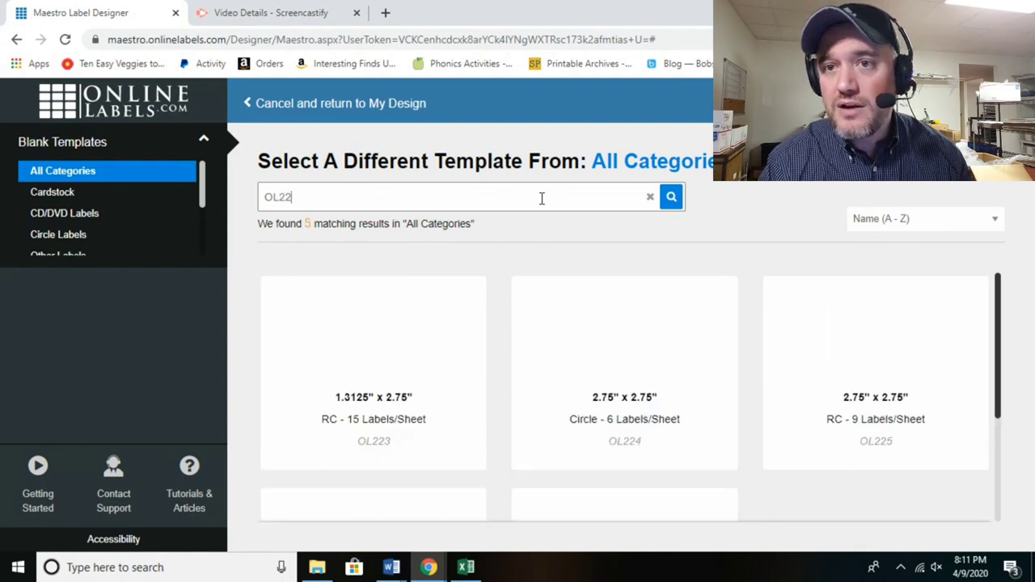
text(79)
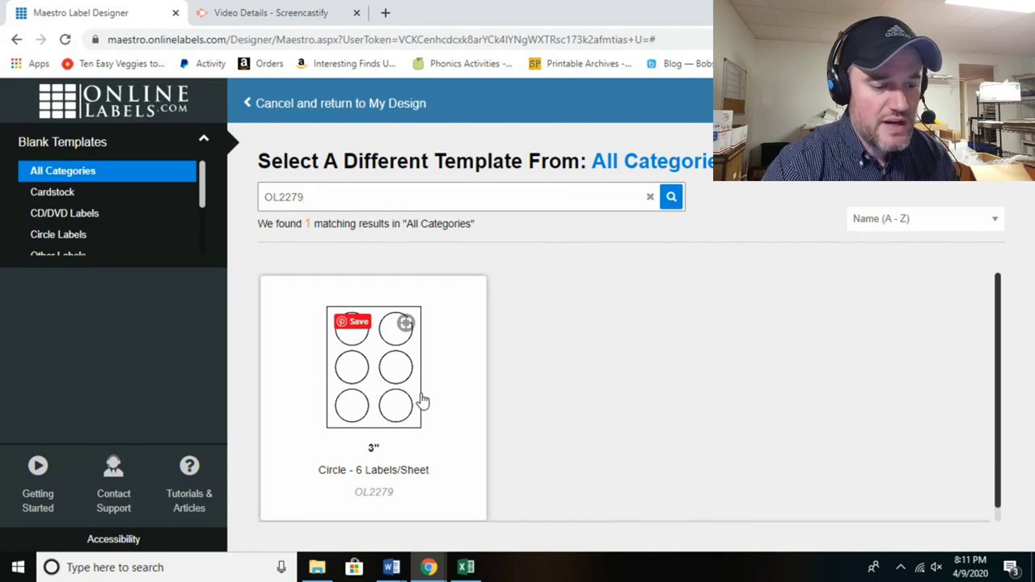
click(418, 414)
click(621, 380)
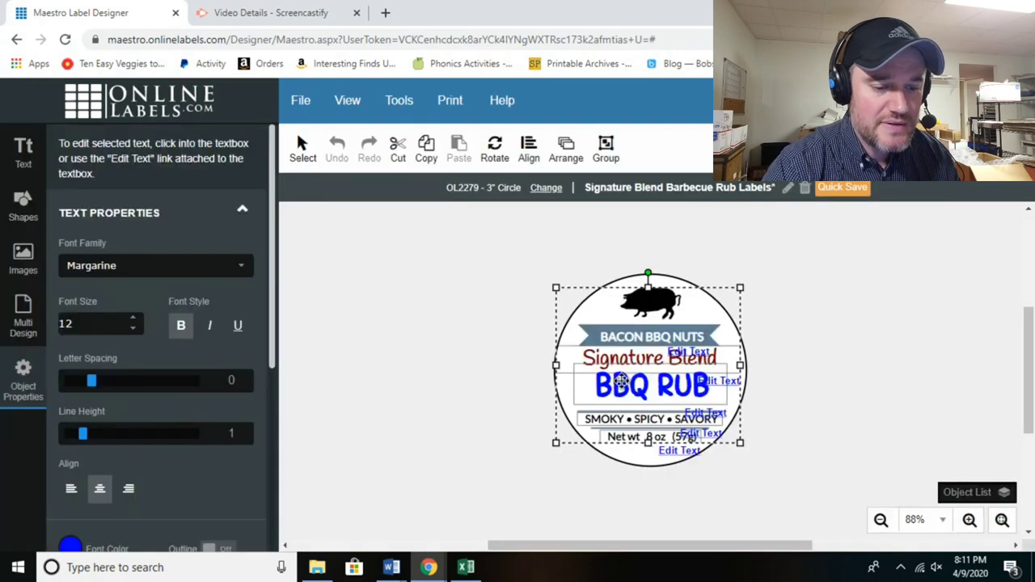
click(494, 152)
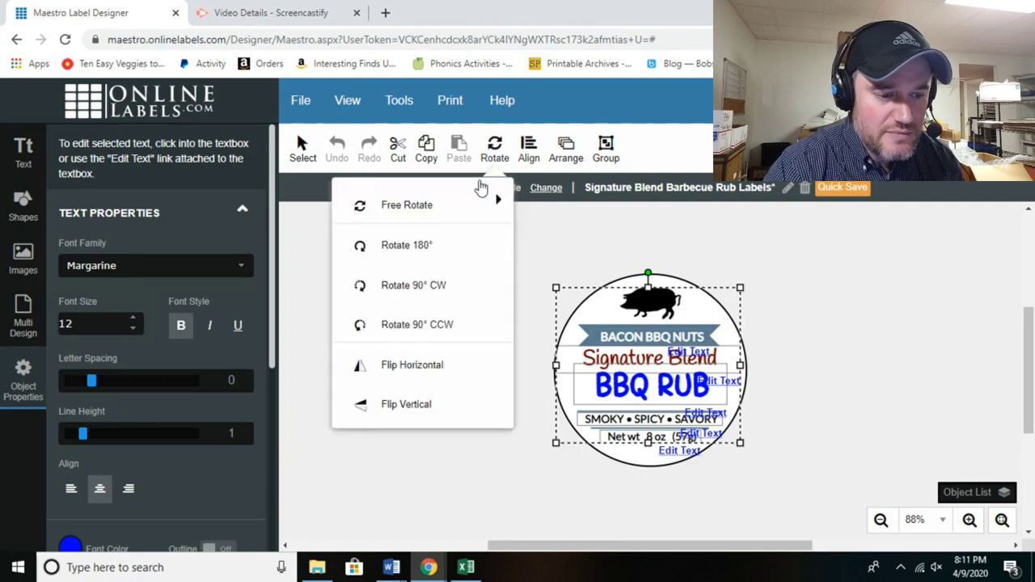
click(475, 461)
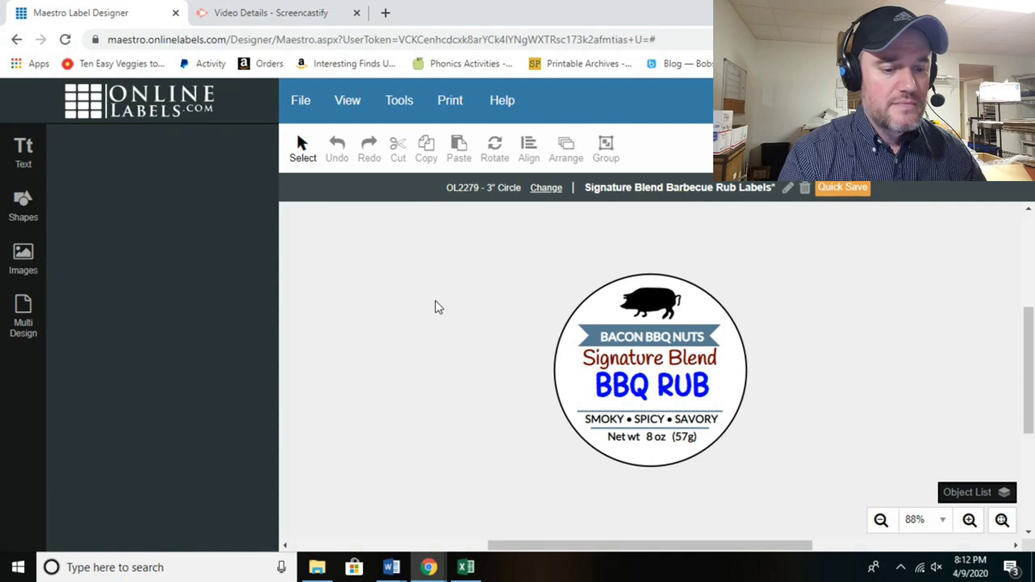
Update the sheet layout so the design stays on the upper-left label only and the other five labels are Blank.
click(23, 328)
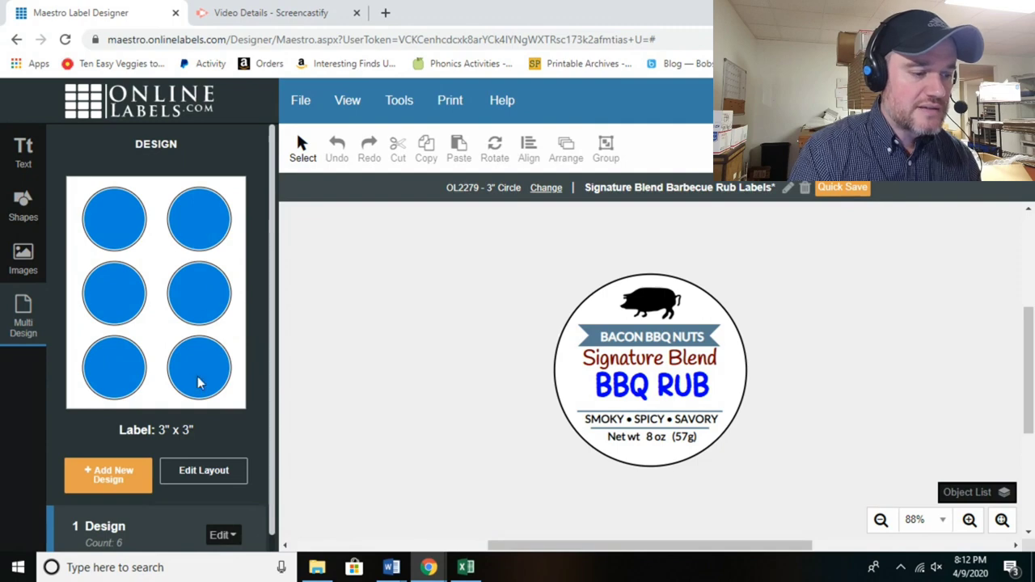
click(204, 475)
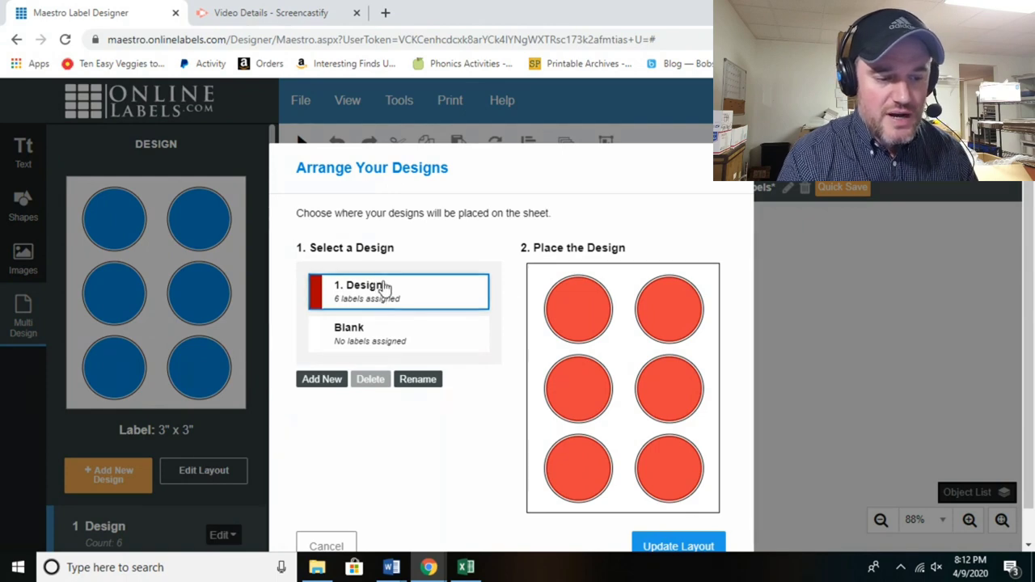
click(423, 342)
click(424, 303)
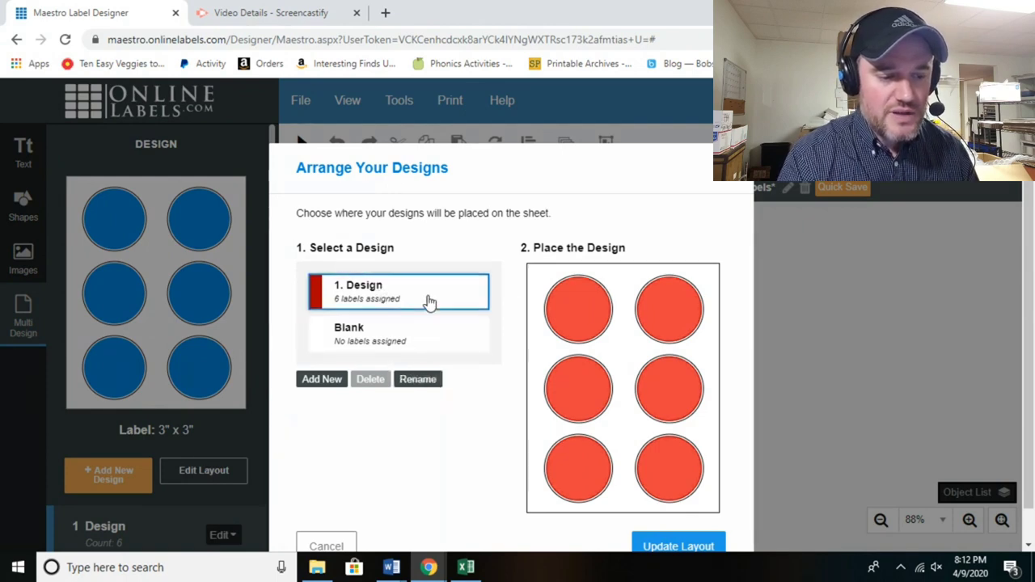
drag(580, 296, 673, 474)
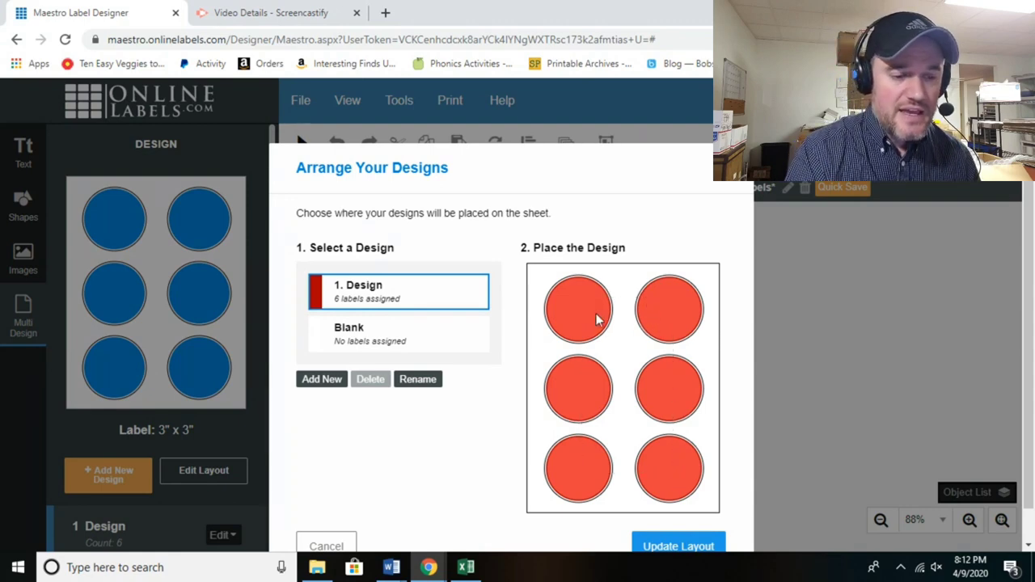
click(396, 342)
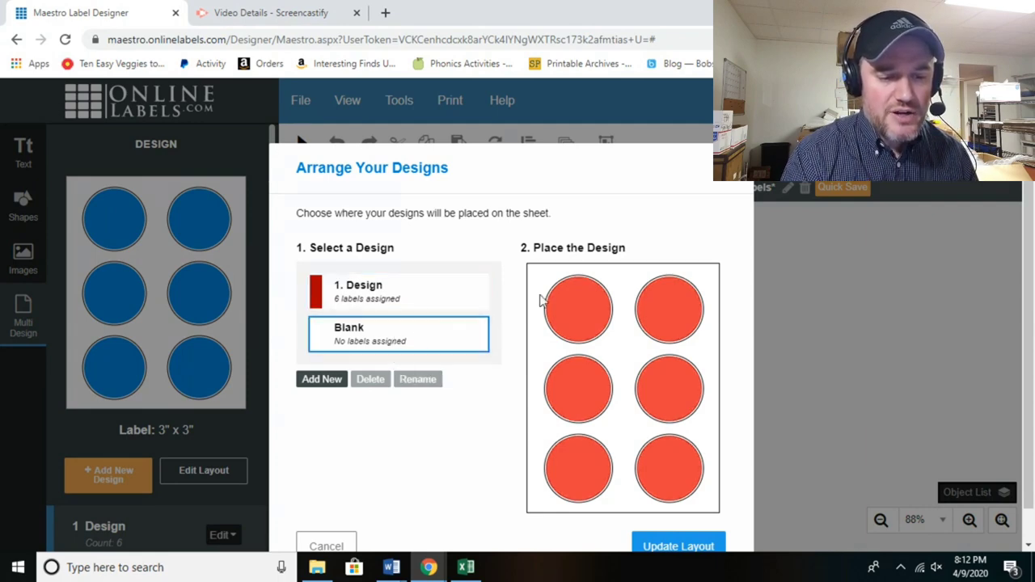
drag(666, 298, 674, 477)
drag(579, 371, 584, 480)
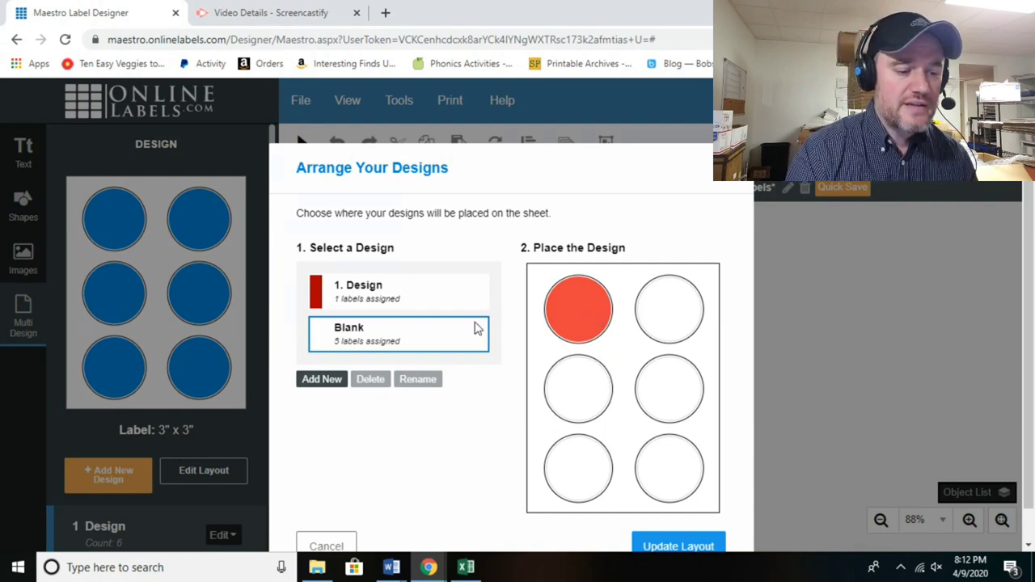
click(671, 540)
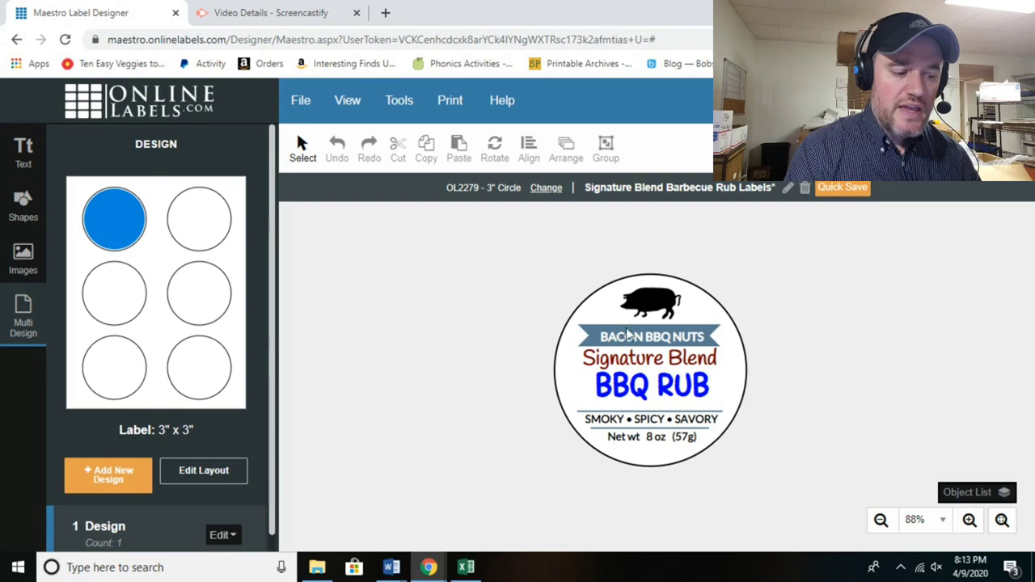
click(657, 302)
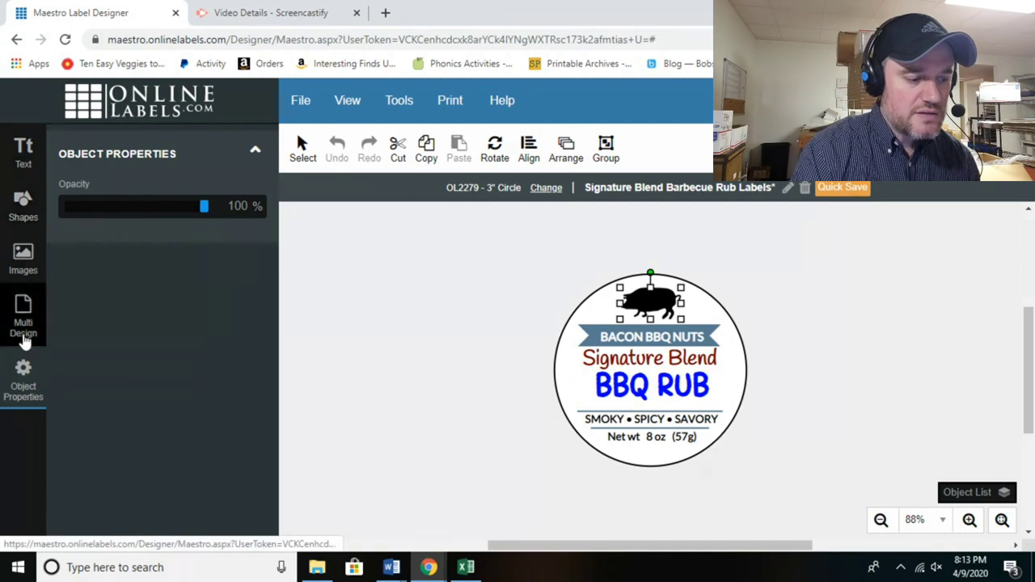
click(509, 432)
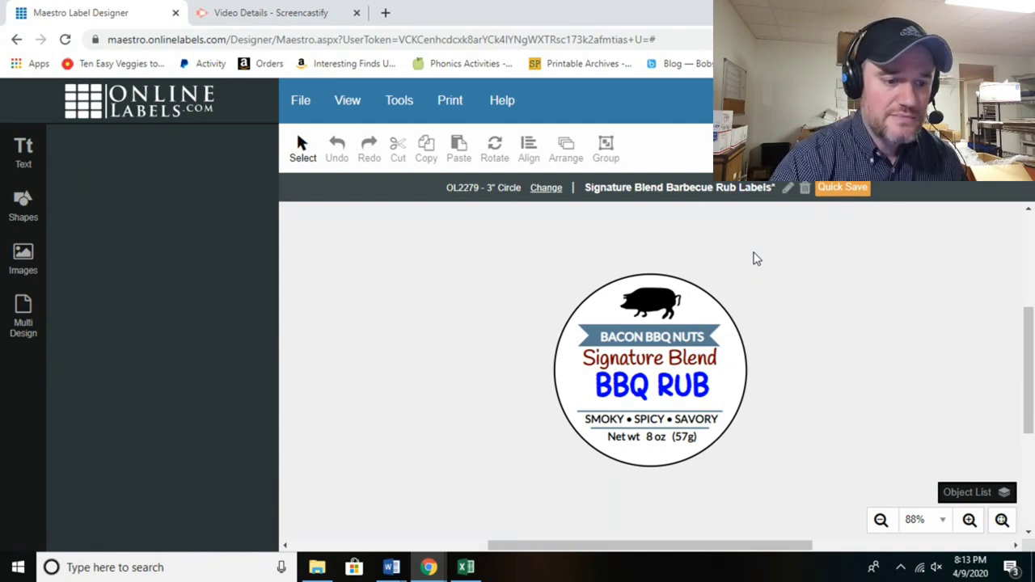
click(458, 104)
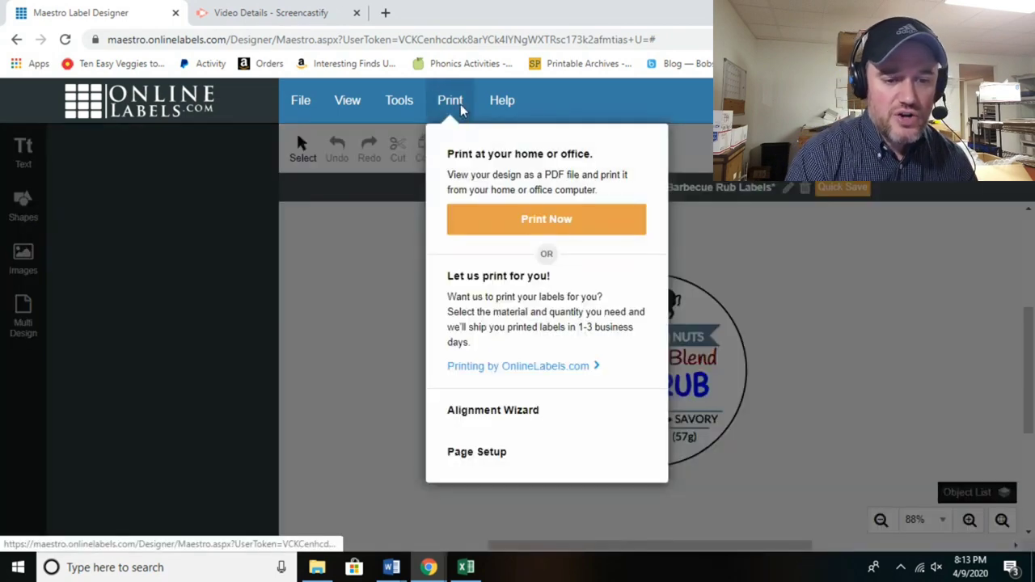
click(808, 299)
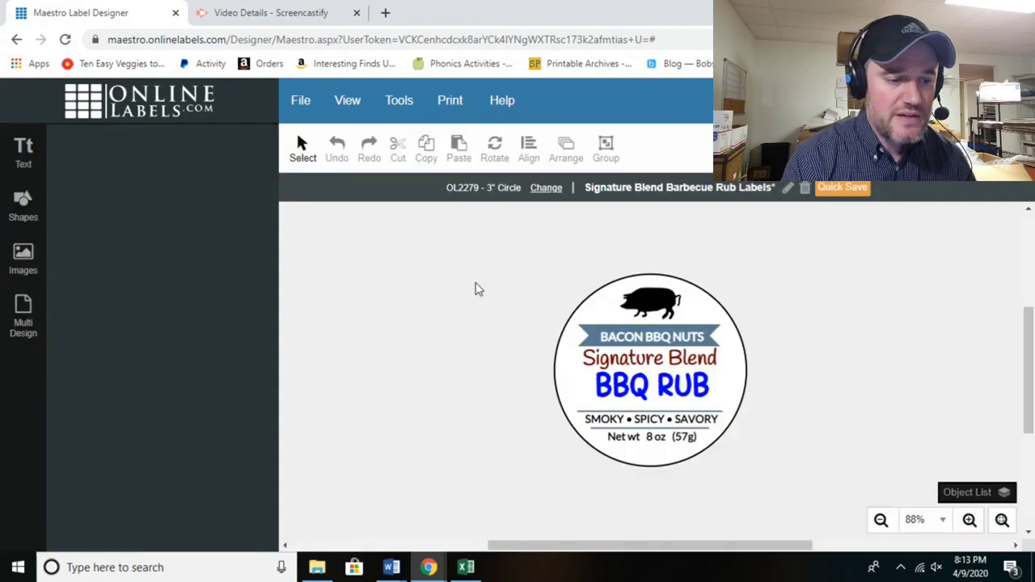
Generate the PDF of the label for home or office printing and open the downloaded Signature_Blend_Barbecue_Rub_Labels.pdf.
click(453, 102)
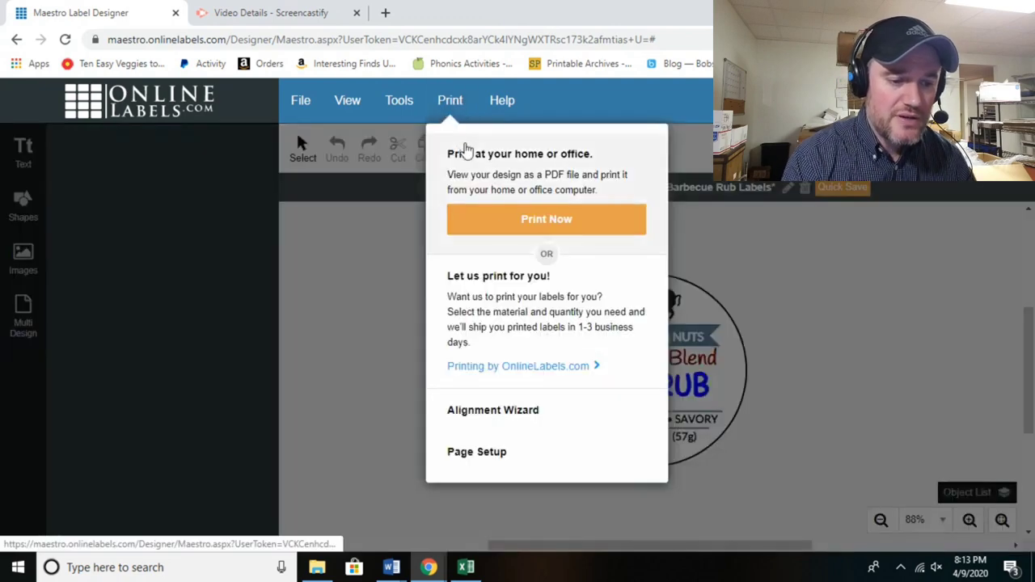
click(548, 221)
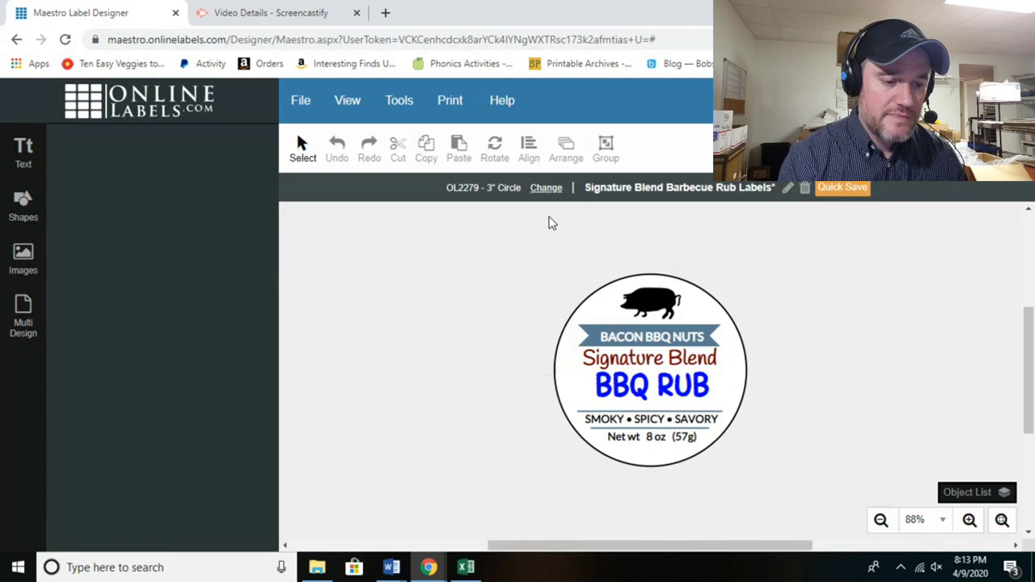
click(528, 223)
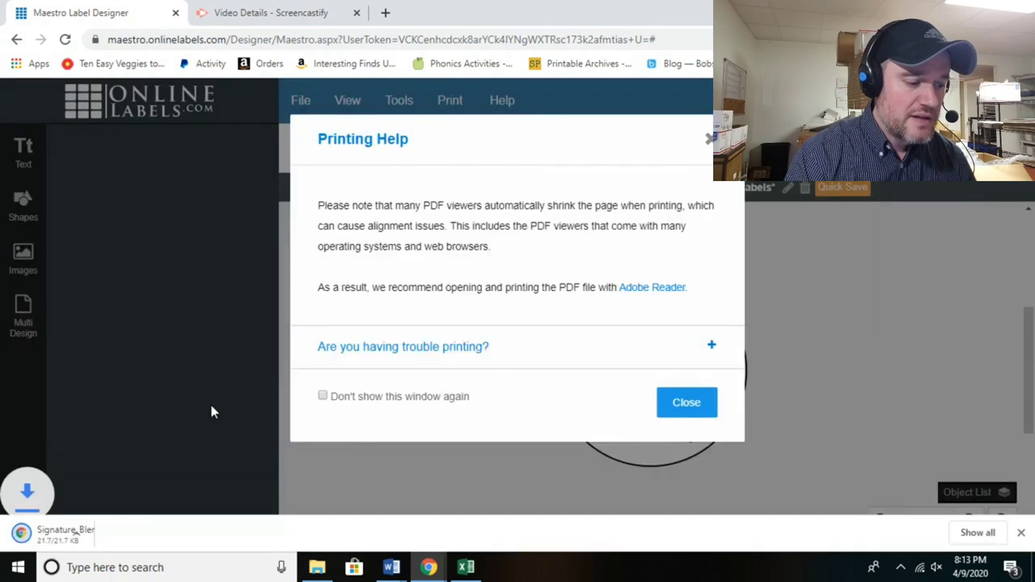
click(85, 533)
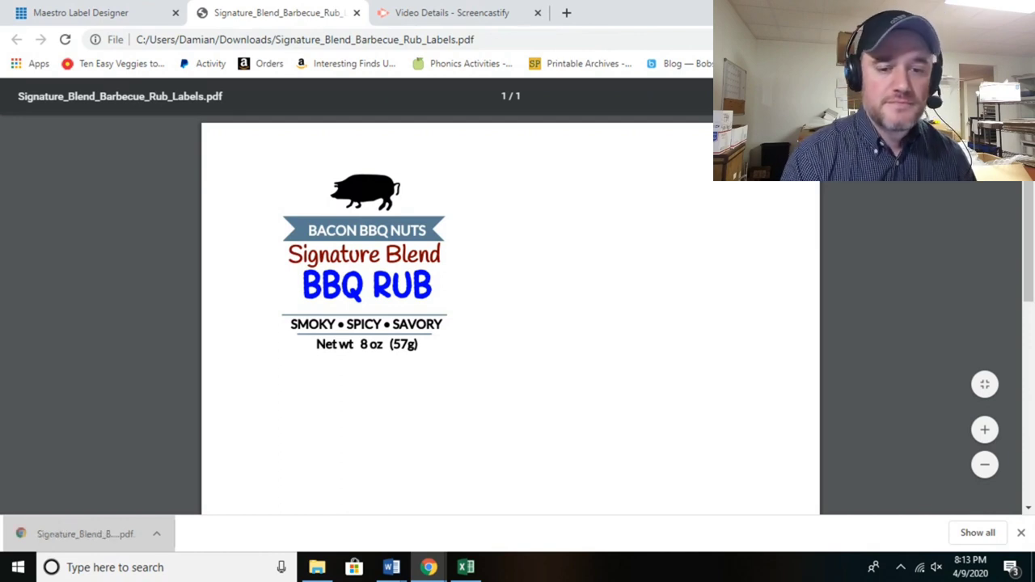
Print one color copy of the label PDF and return to Maestro Label Designer.
key(ctrl+p)
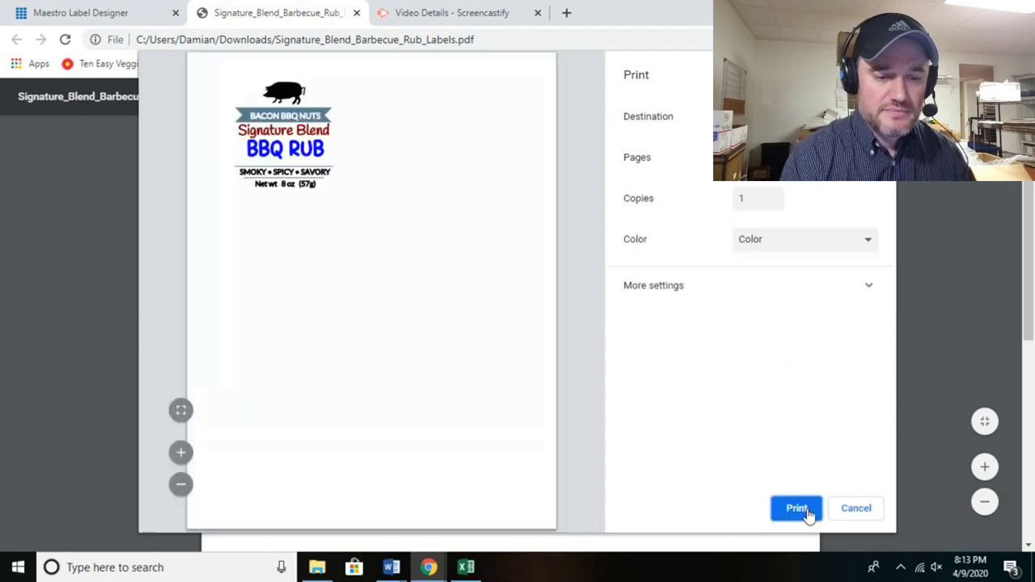
click(803, 507)
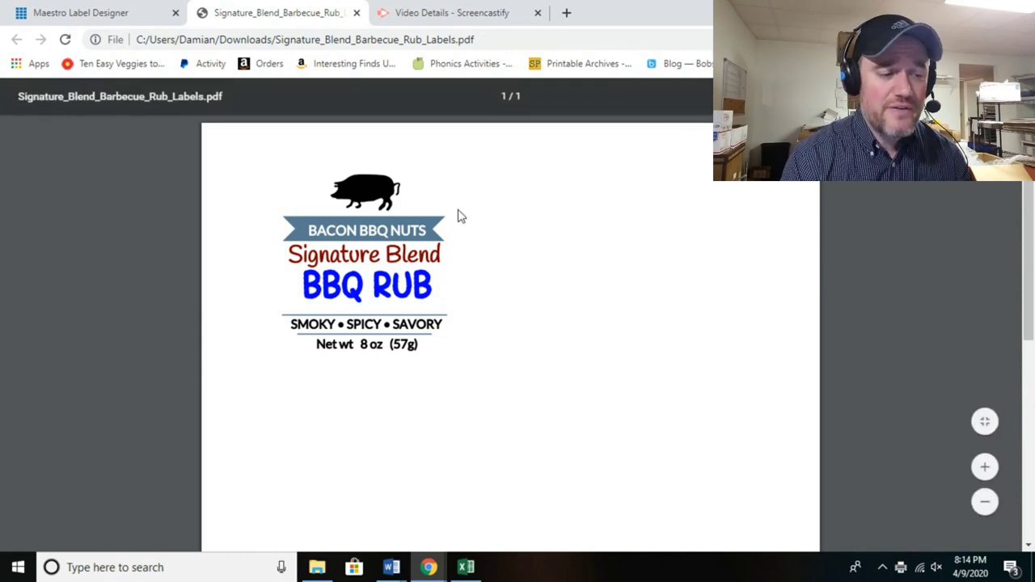
click(138, 13)
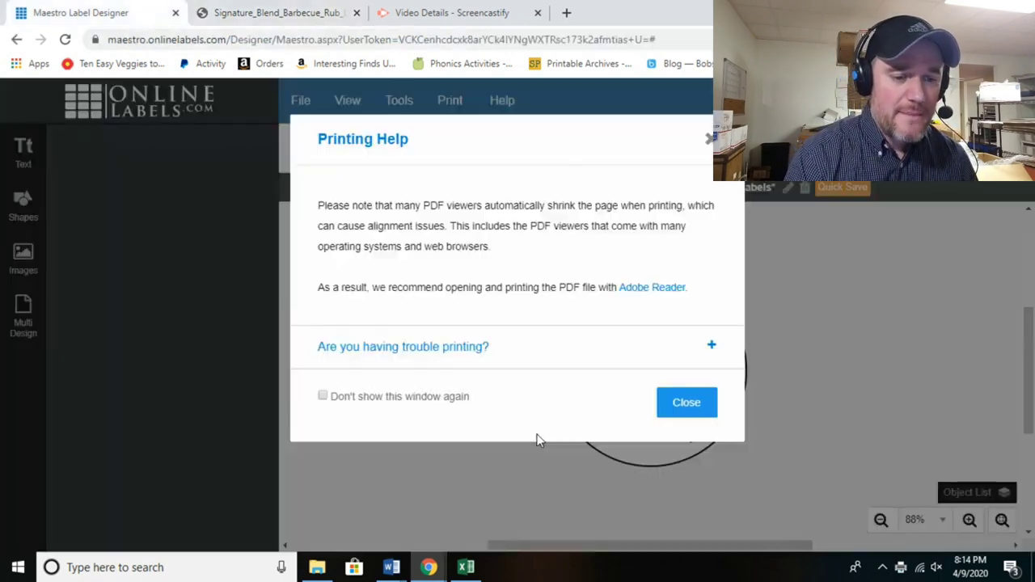
Close the printing help and switch the design to the 3" x 2" label template OL996.
click(710, 138)
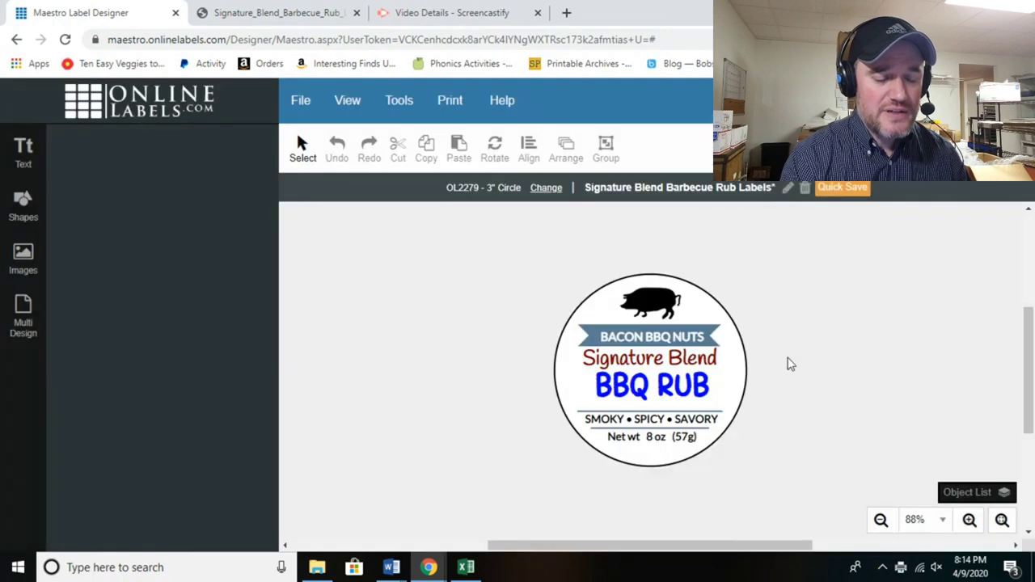
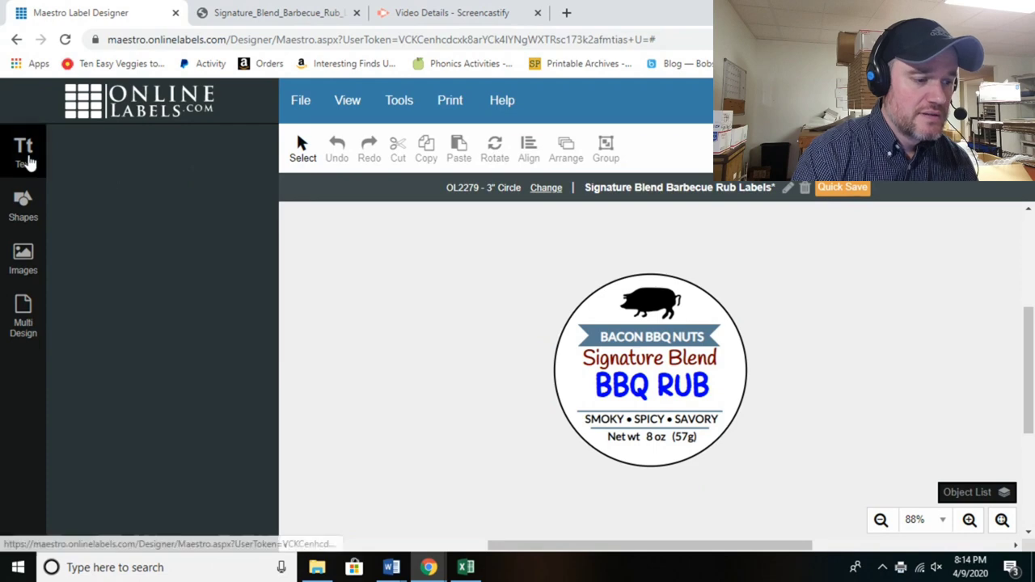
click(25, 157)
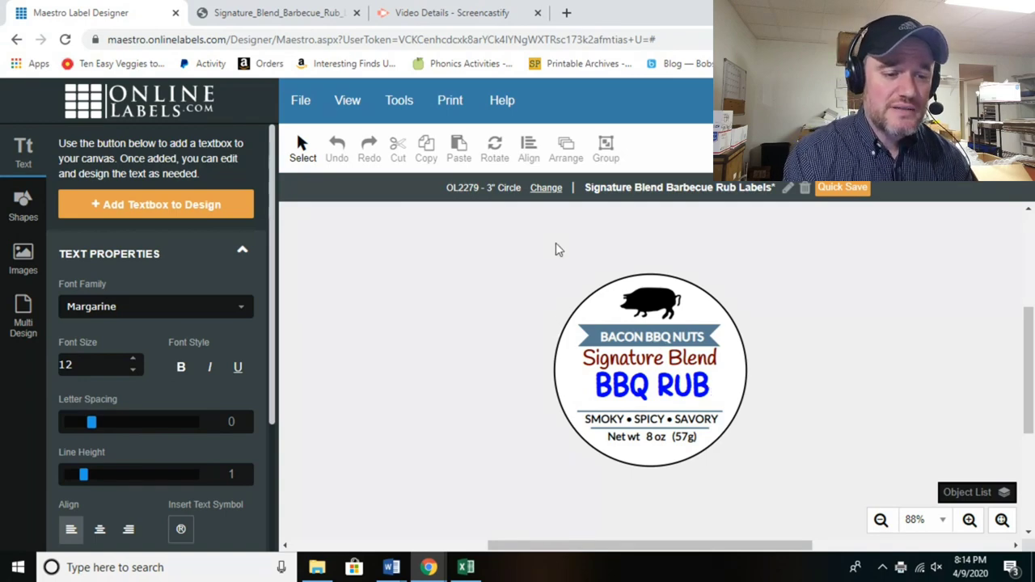
click(545, 188)
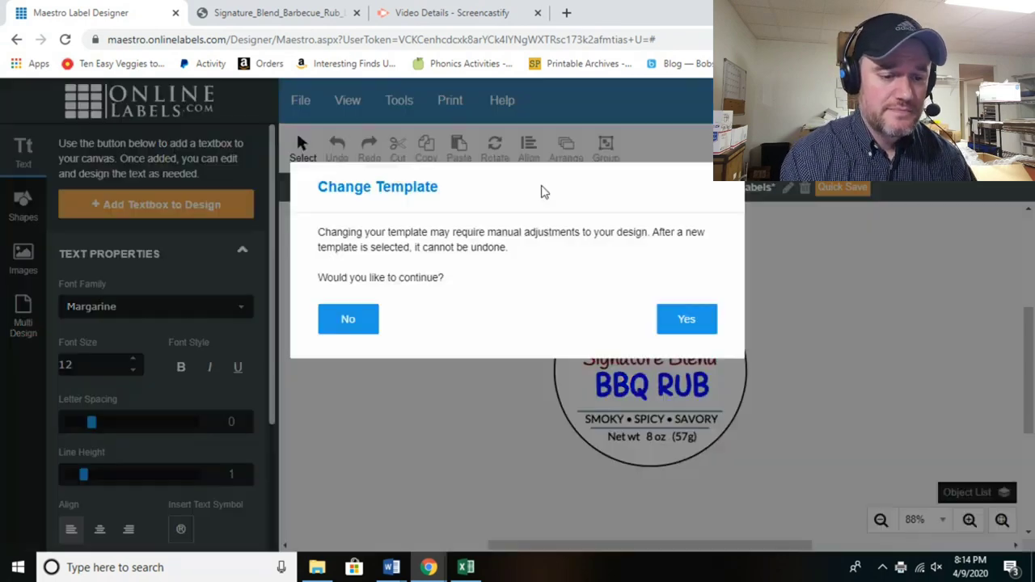
click(701, 326)
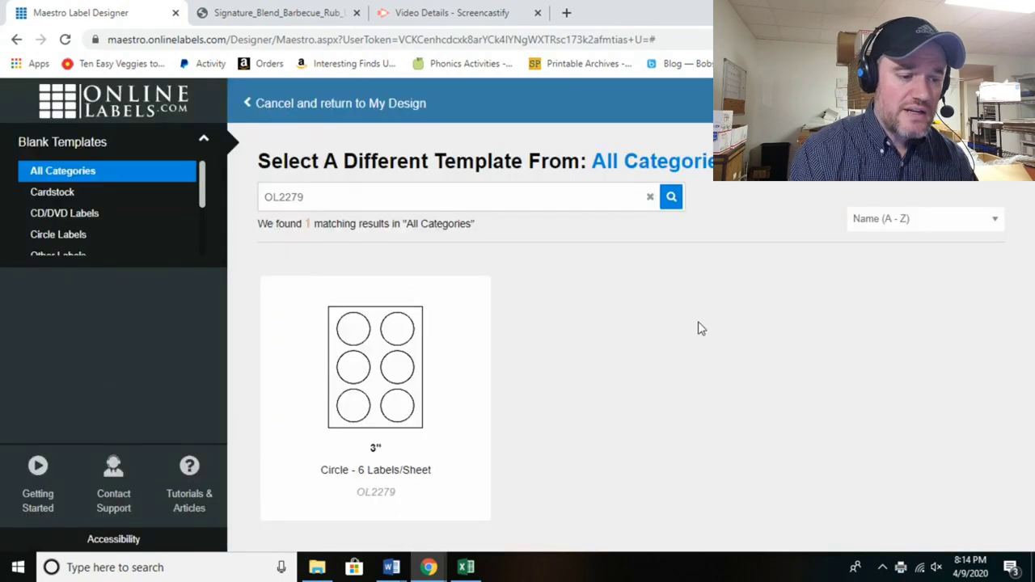
double_click(340, 200)
text(OL)
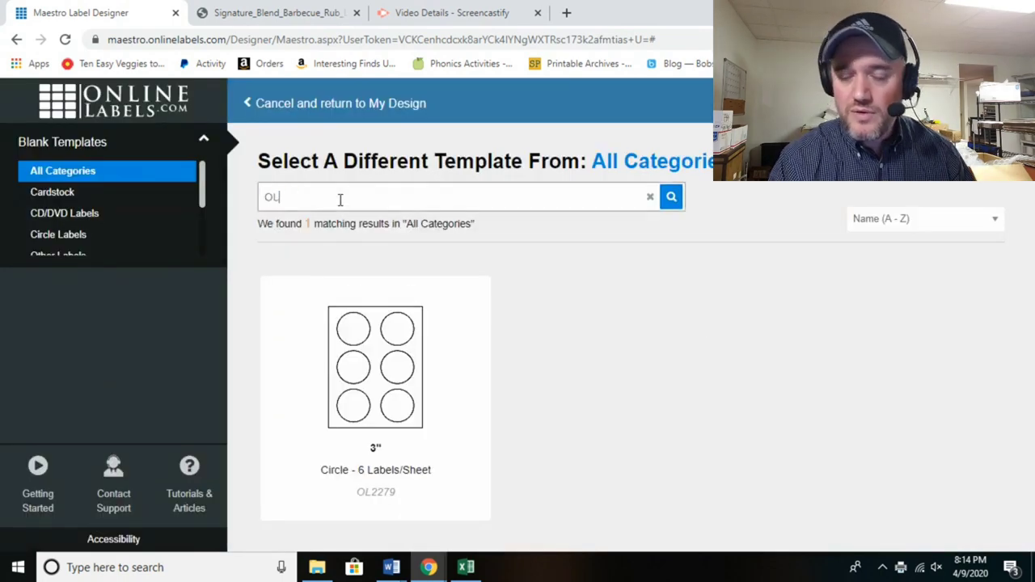
text(996)
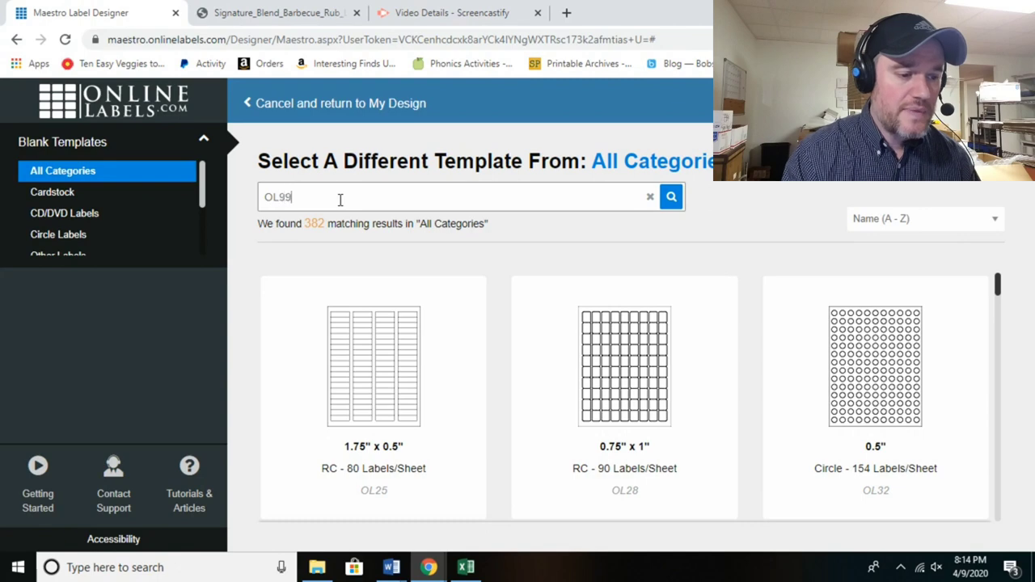
click(394, 399)
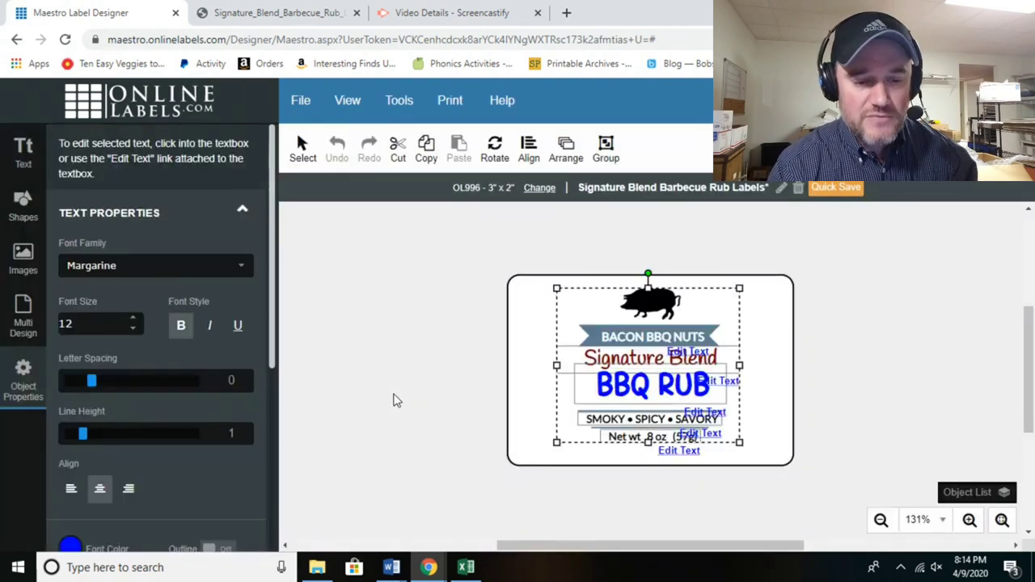
click(854, 303)
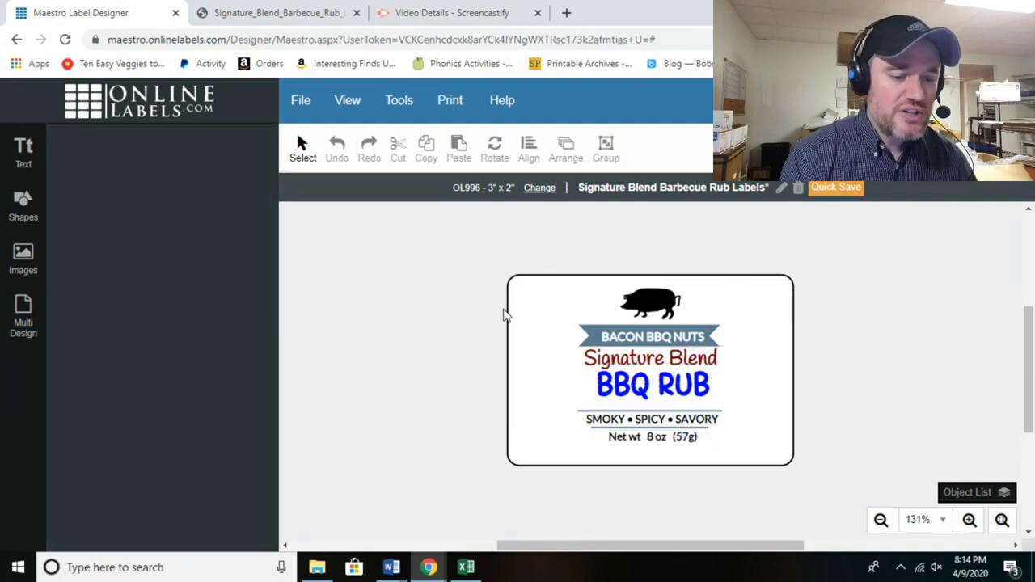
Set the corner radius of the blue banner behind BACON BBQ NUTS to 0.025.
click(657, 332)
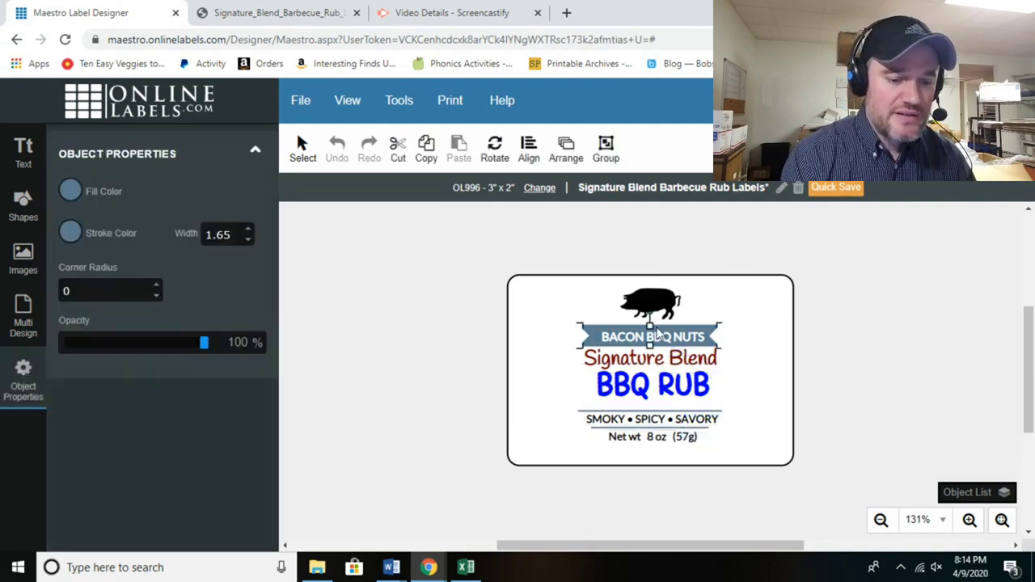
click(688, 388)
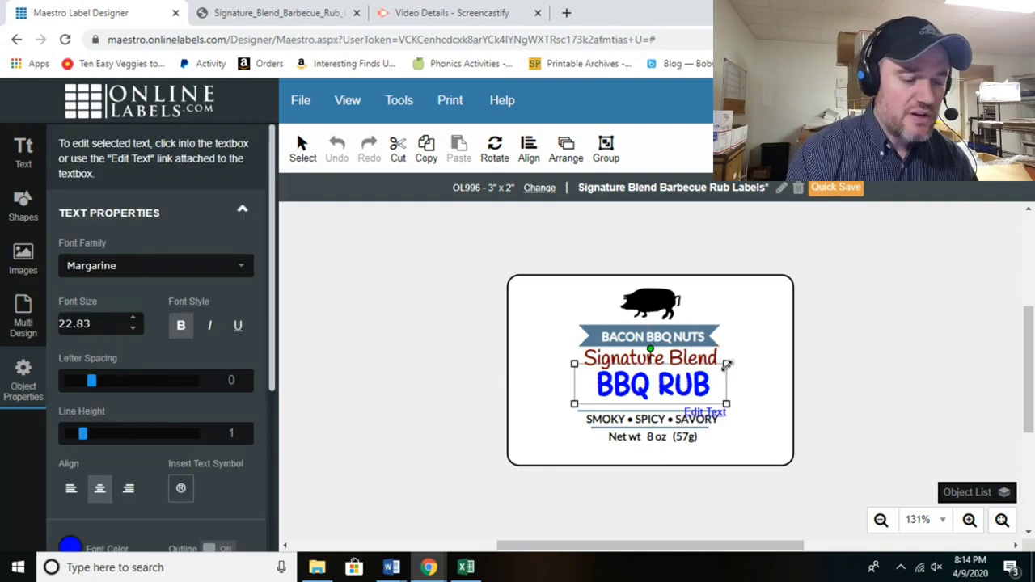
click(649, 330)
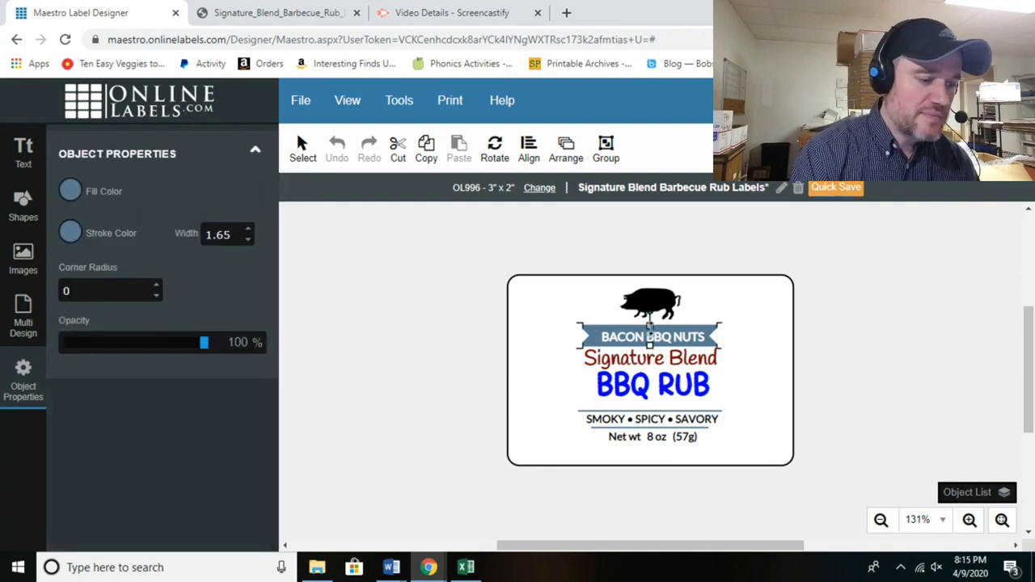
click(157, 284)
click(157, 283)
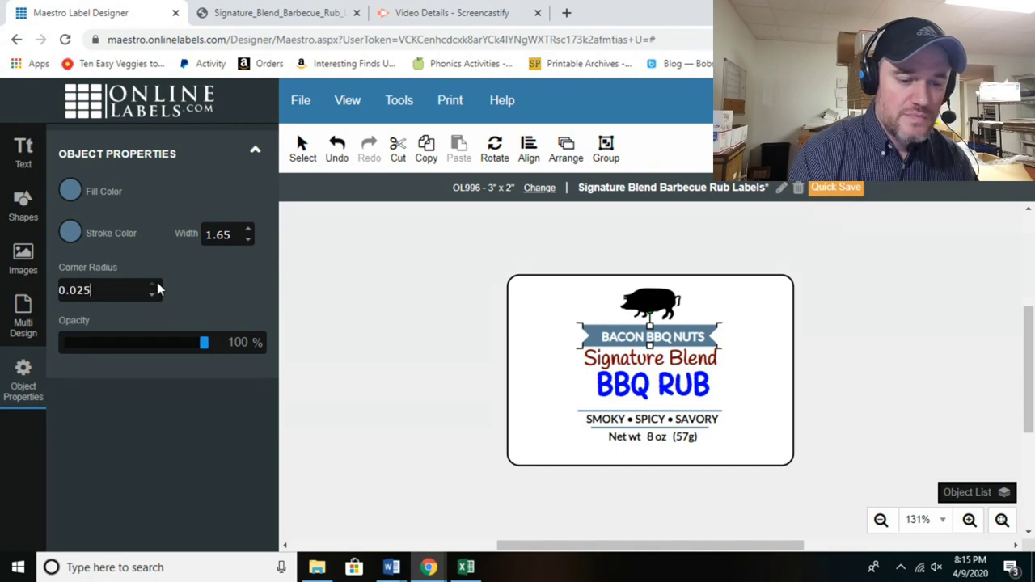
click(770, 342)
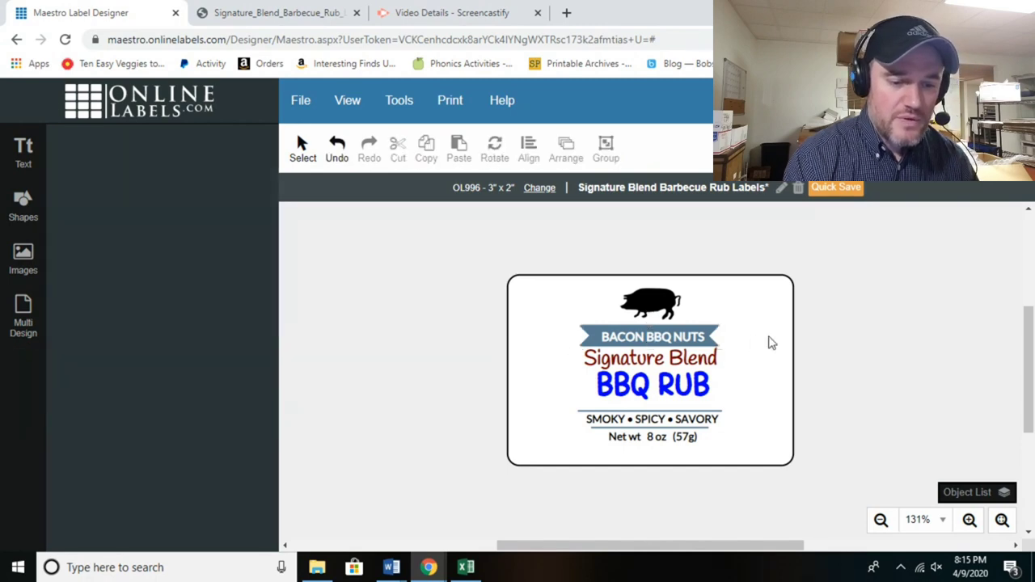
Enlarge the pig image above the banner to about one and a half times its size.
click(676, 312)
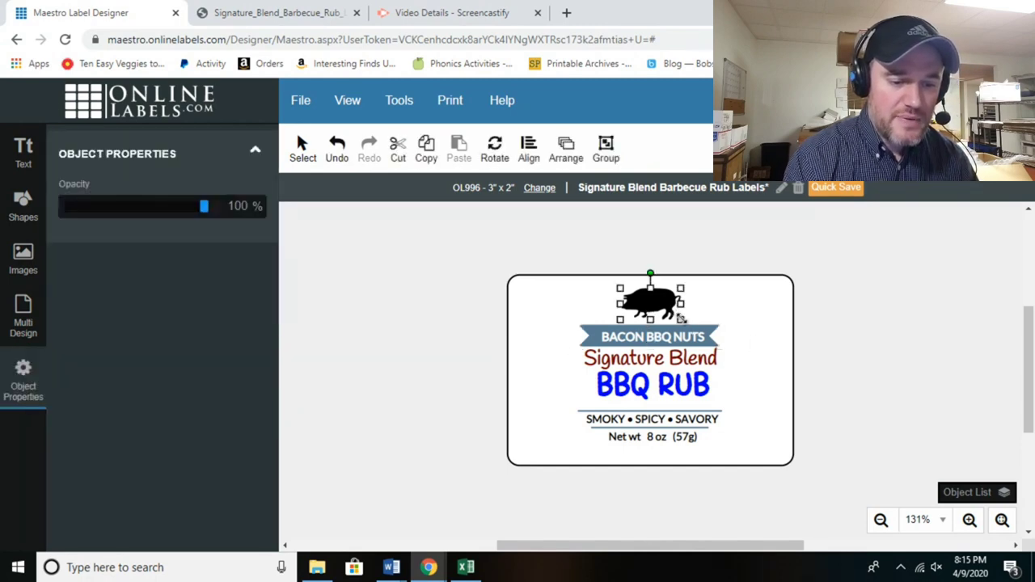
drag(681, 318, 666, 303)
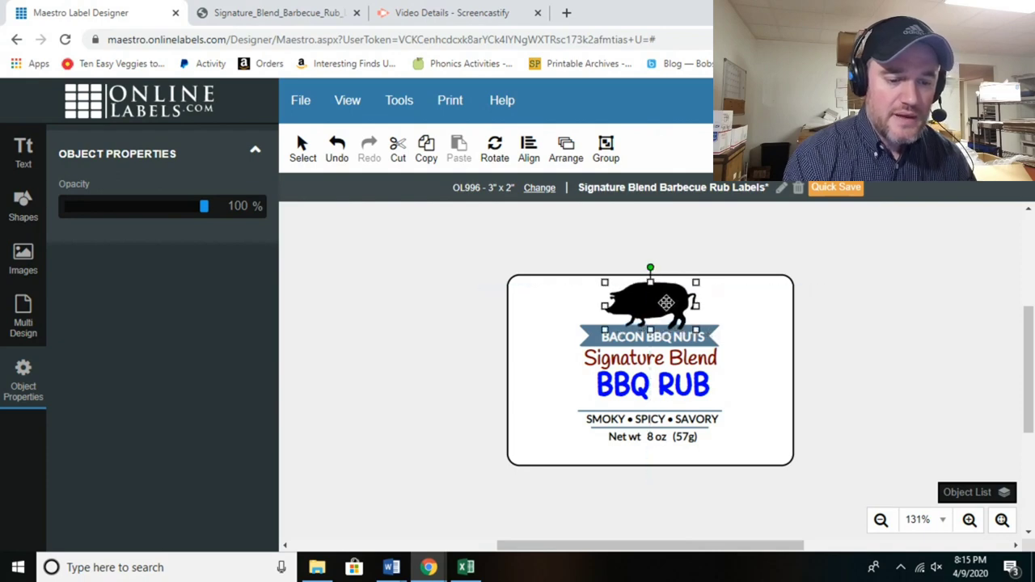
click(702, 344)
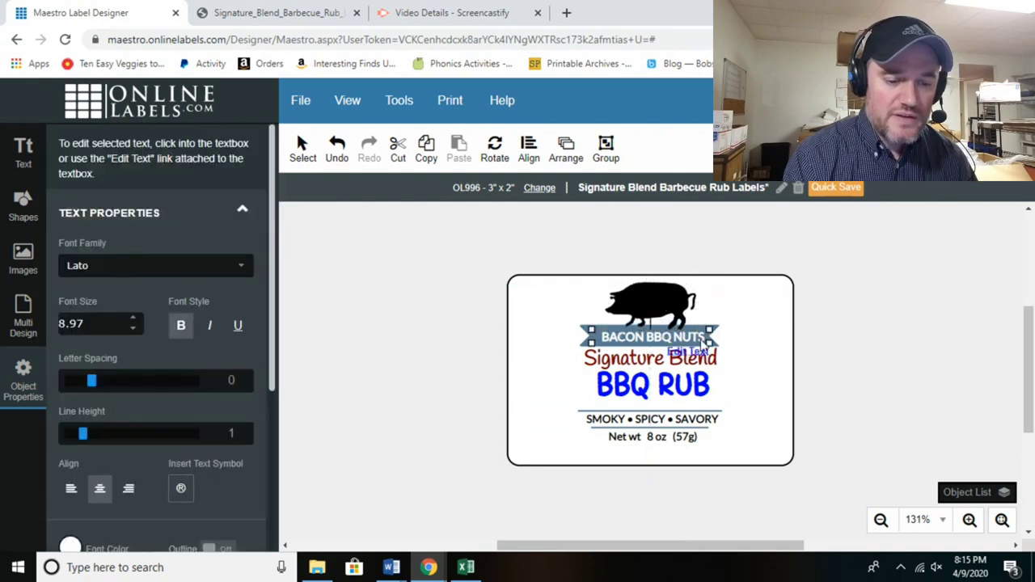
Move the net weight line, the SMOKY • SPICY • SAVORY tagline and its two rule lines slightly down toward the label's lower edge.
click(693, 416)
click(665, 437)
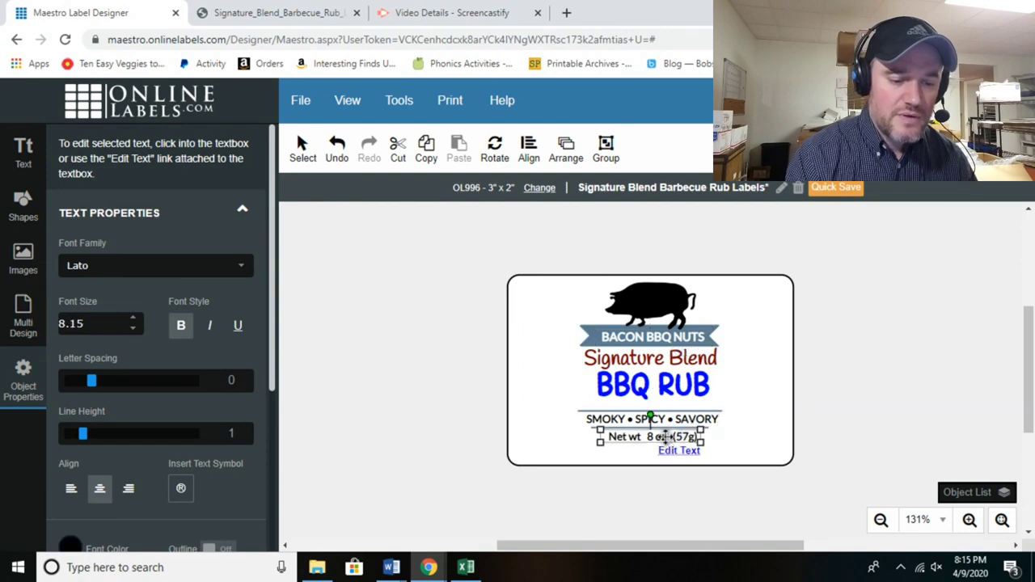
drag(664, 436, 664, 448)
click(665, 448)
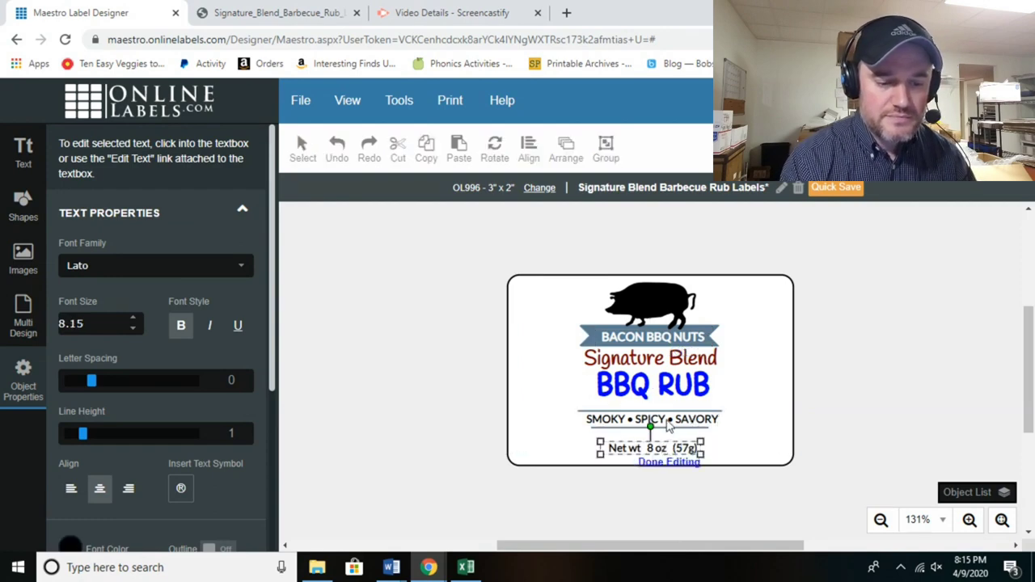
click(668, 427)
mouse_move(666, 413)
mouse_down()
mouse_move(666, 439)
mouse_move(674, 396)
mouse_up()
click(667, 429)
click(669, 424)
click(668, 417)
Move the BBQ RUB text down into the freed space and set its font size to 29.
click(670, 386)
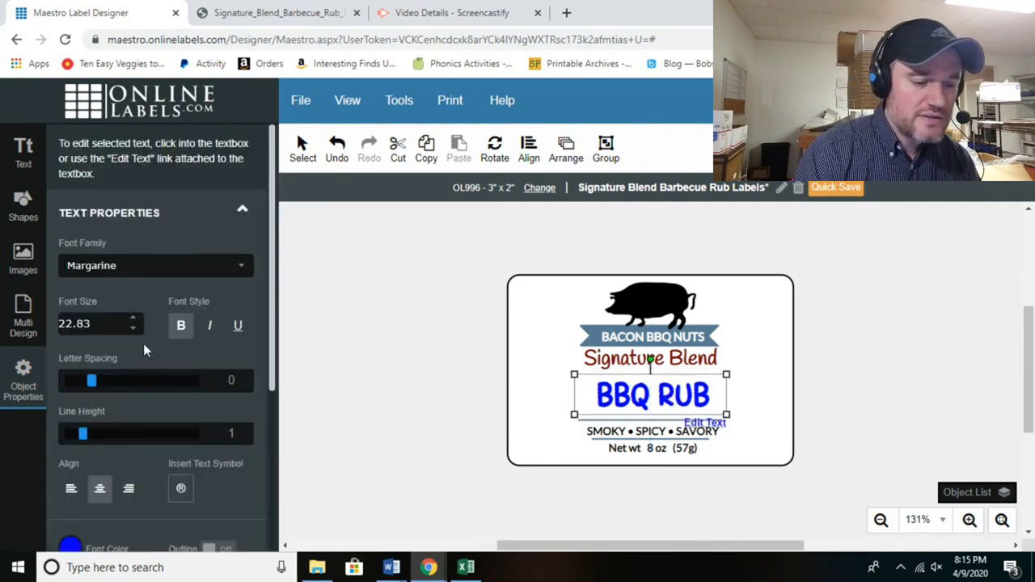
scroll(131, 317, up, 7)
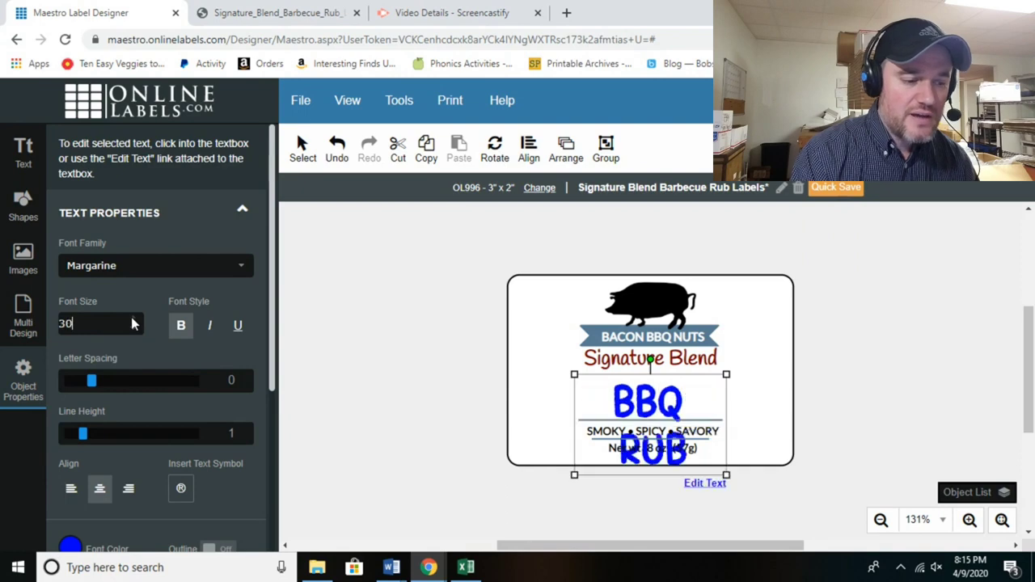
scroll(131, 328, down, 1)
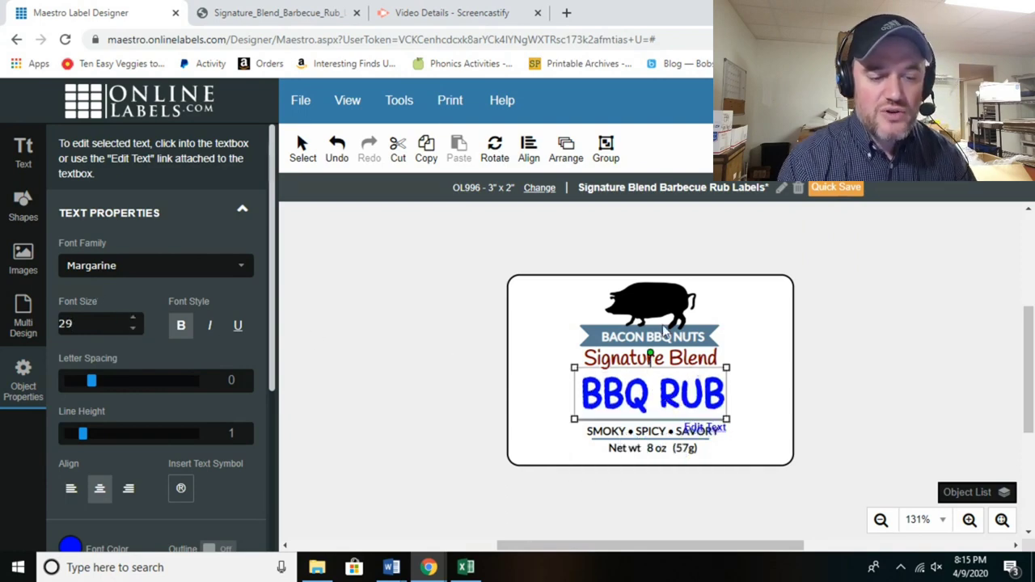
Shrink the pig image slightly so it sits between the label's upper edge and the banner without overlapping the text.
click(658, 300)
drag(695, 282, 657, 303)
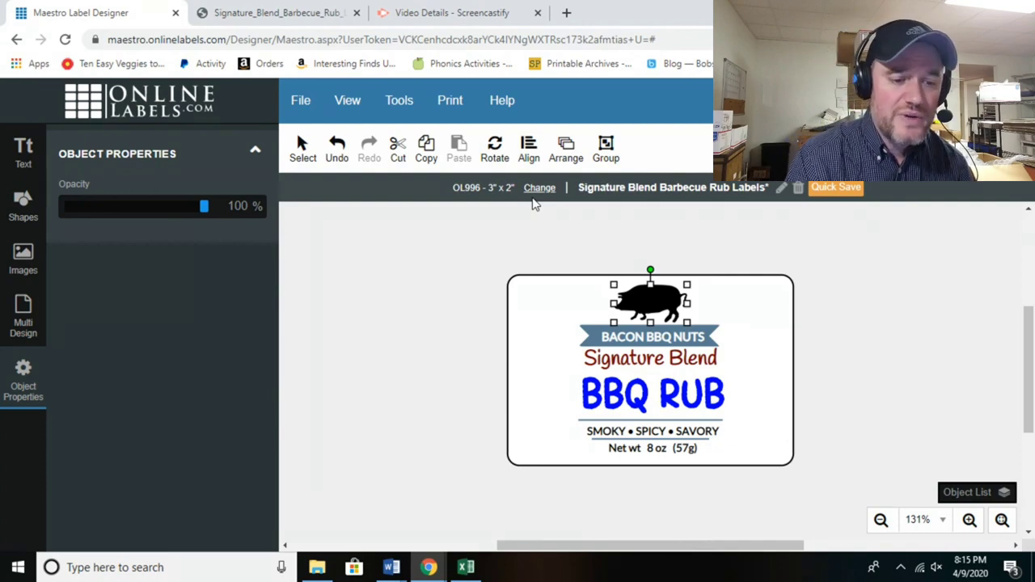
click(567, 240)
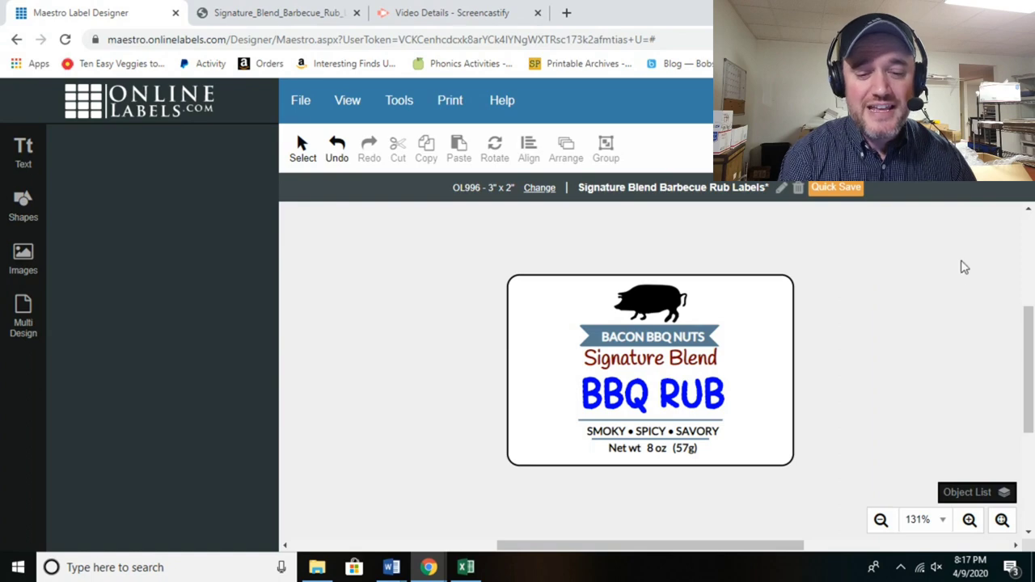
mouse_move(1031, 333)
mouse_down()
mouse_move(1031, 322)
mouse_move(1031, 340)
mouse_up()
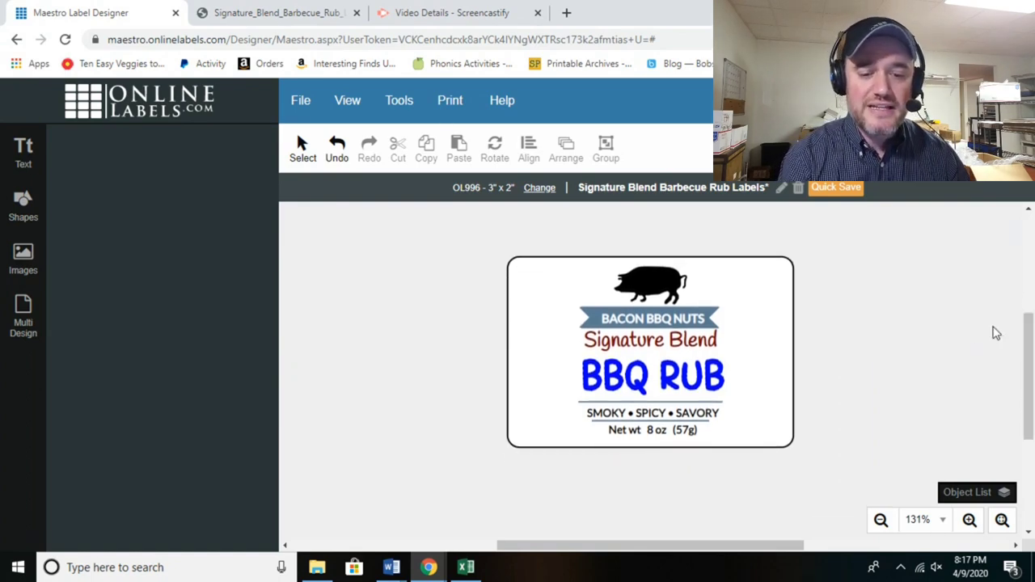